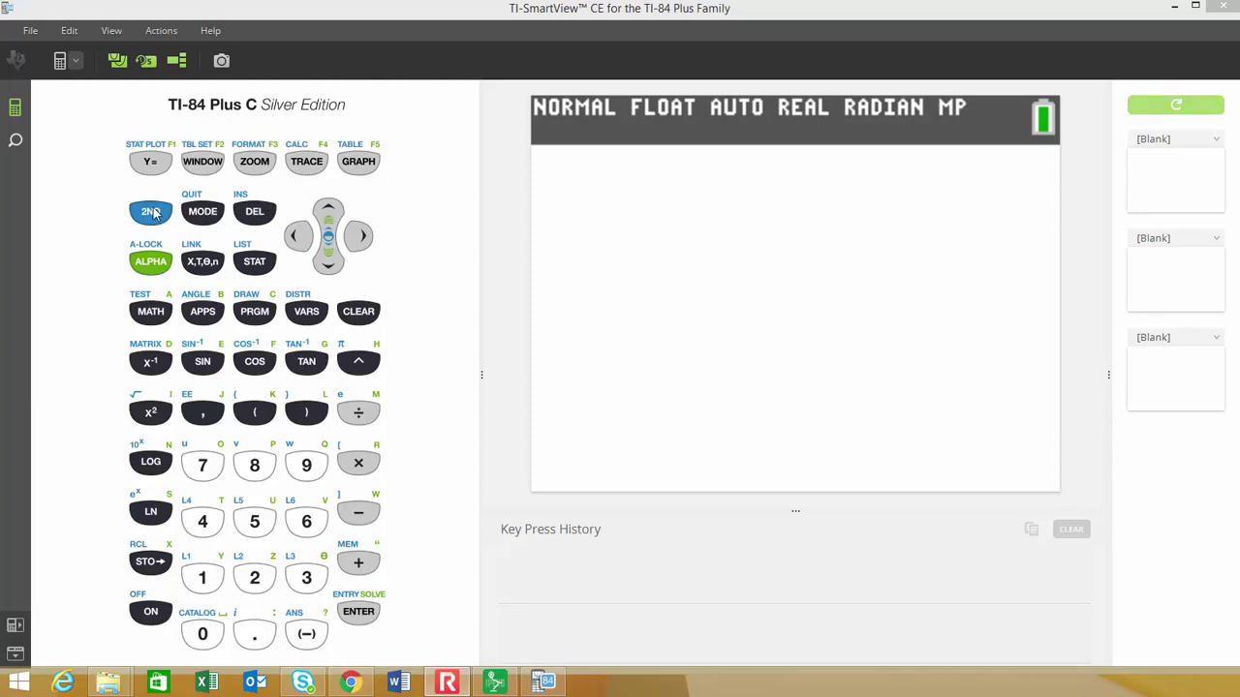
Open the STAT list editor showing nine scores in L1 and seven in L2.
left_click(254, 262)
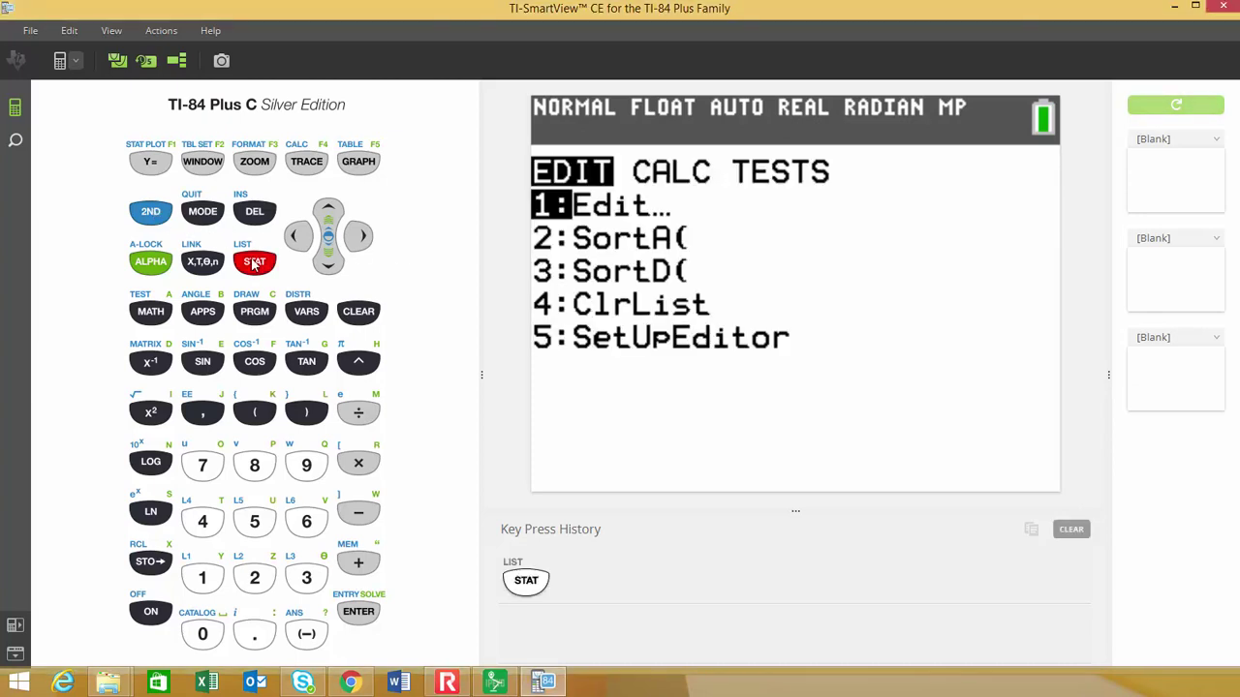
left_click(359, 614)
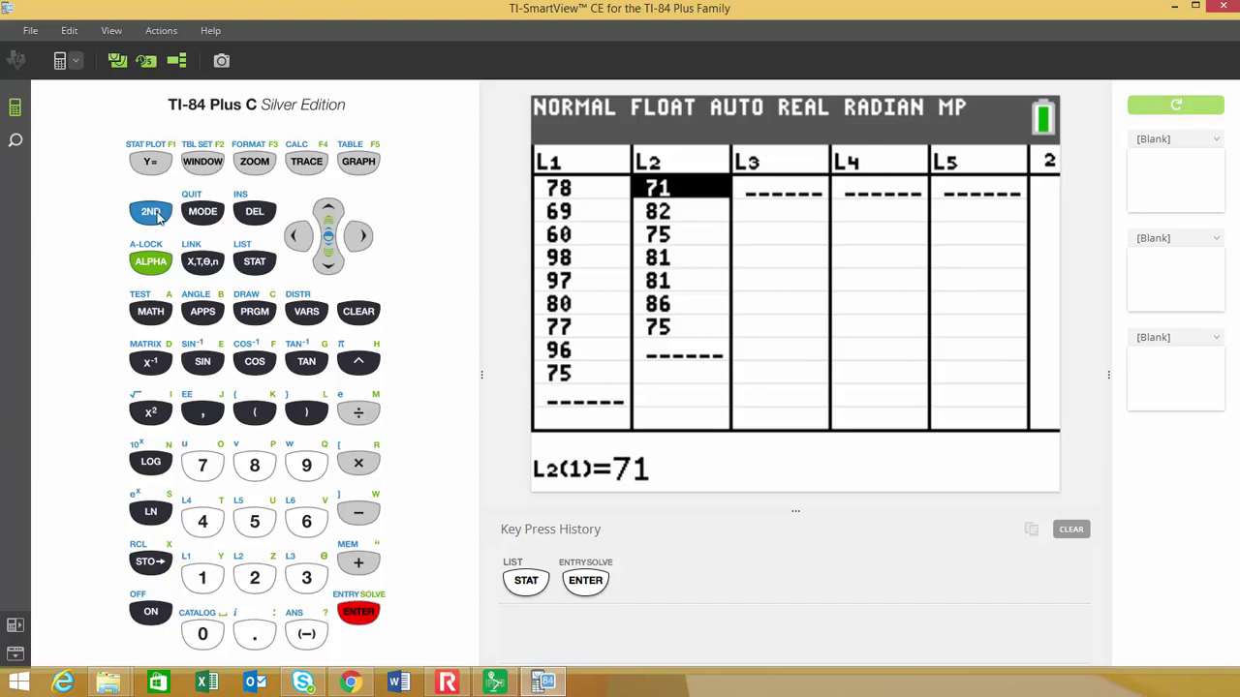
Leave the STAT CALC menu with QUIT to get an empty home screen.
left_click(253, 267)
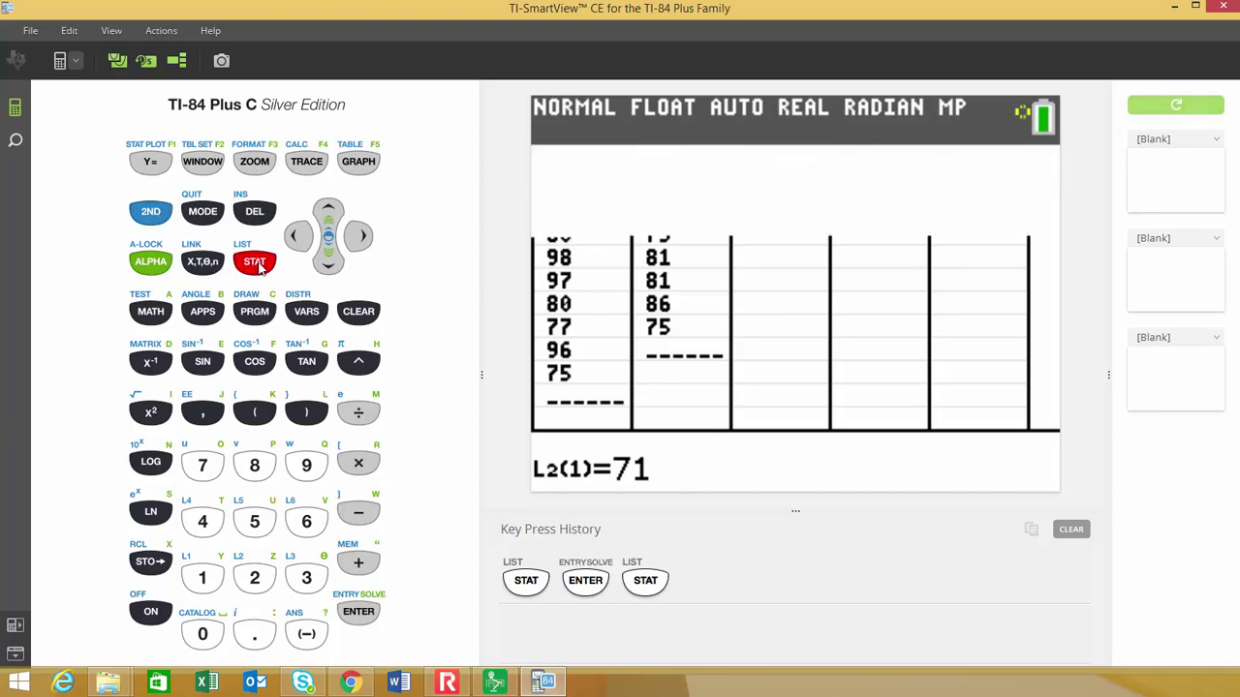
left_click(358, 236)
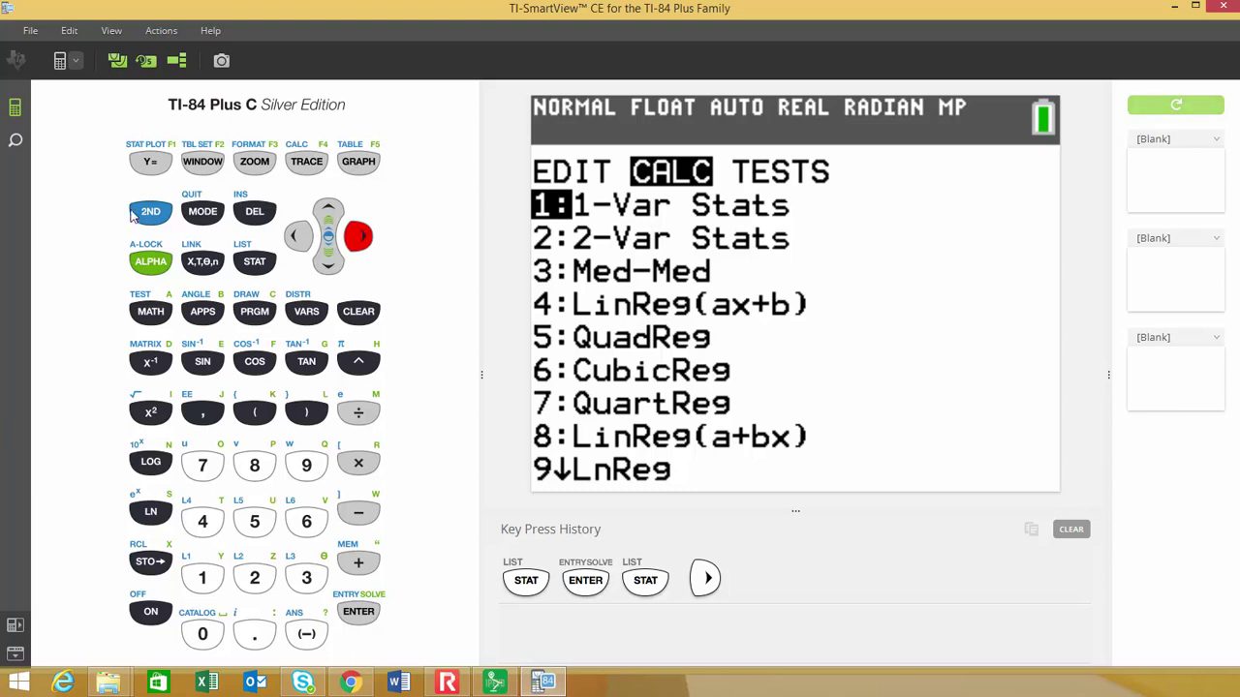
left_click(150, 213)
left_click(184, 217)
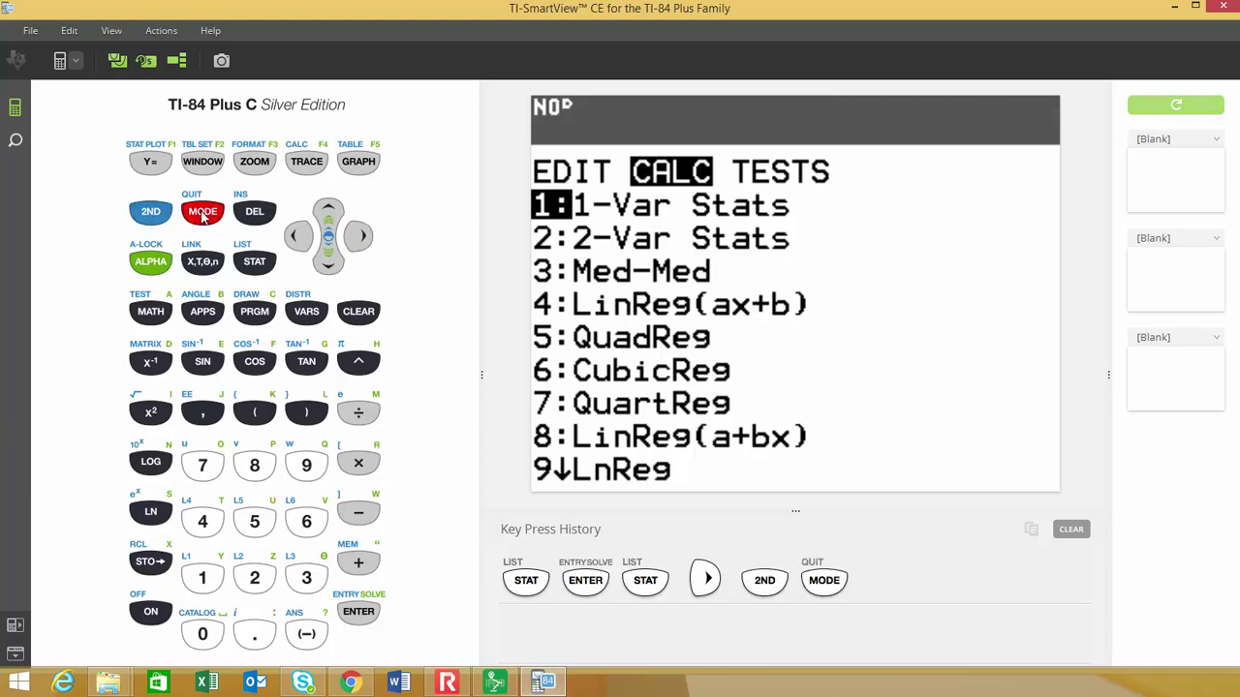
Turn Plot1 on as a modified box plot of Xlist L1 with Freq 1.
left_click(150, 213)
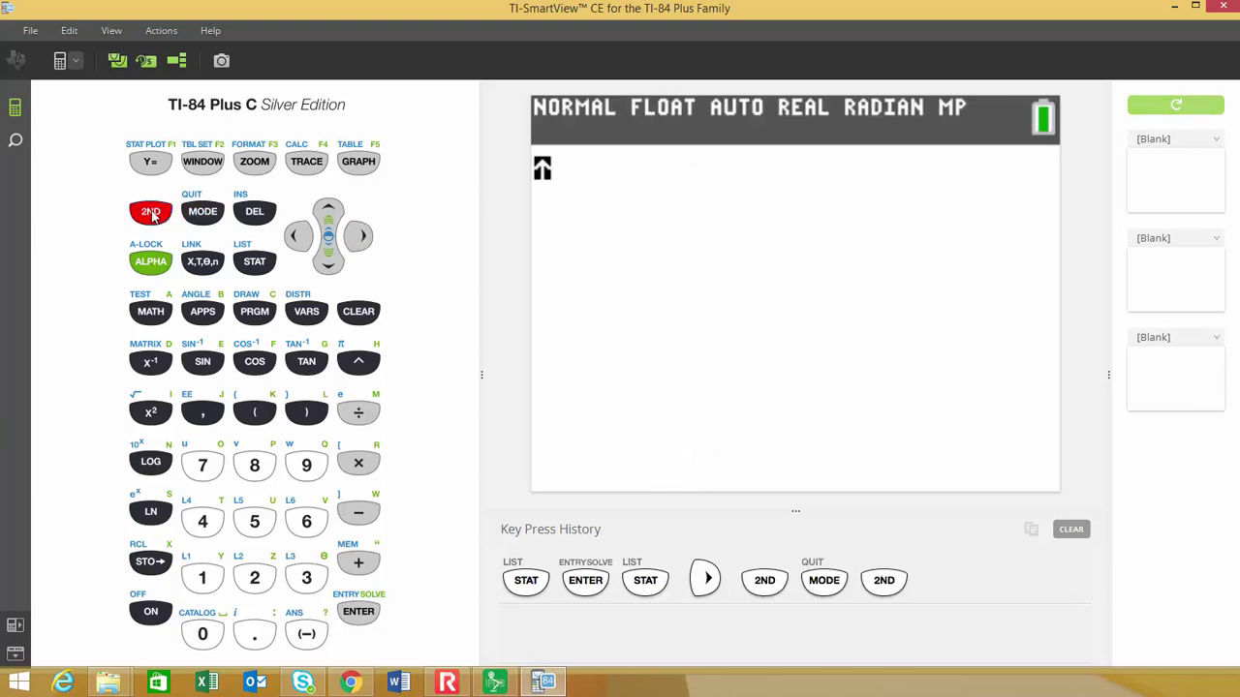
left_click(152, 163)
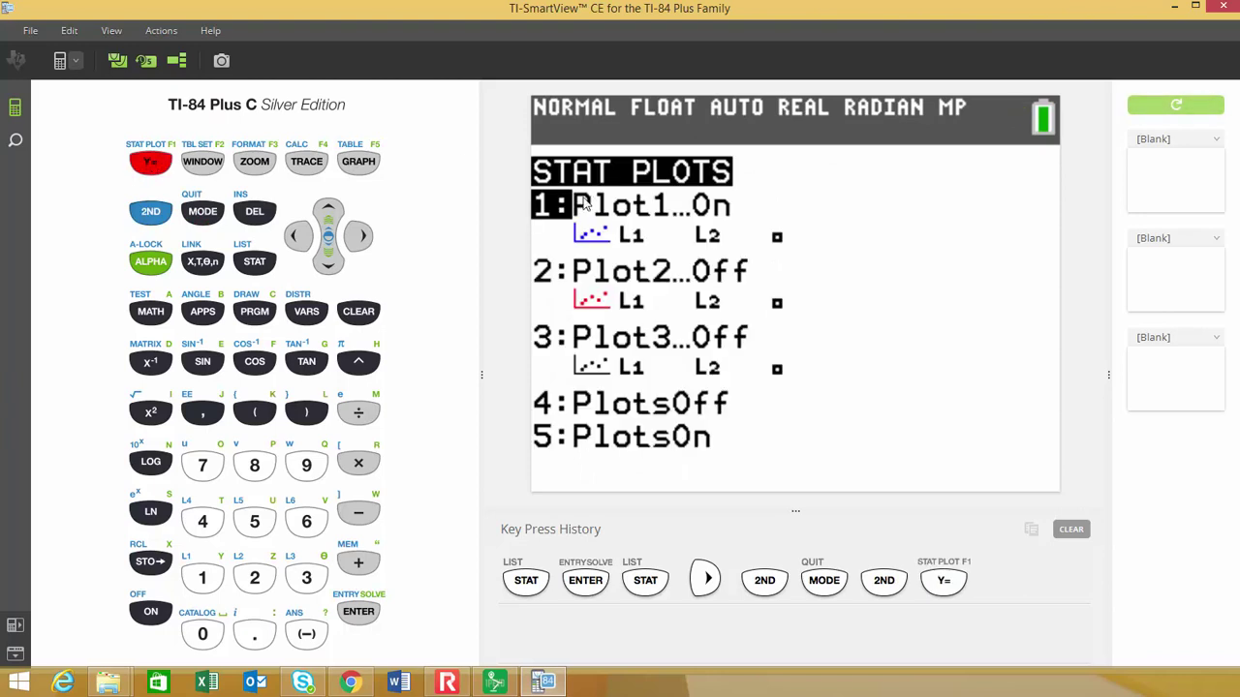
left_click(352, 621)
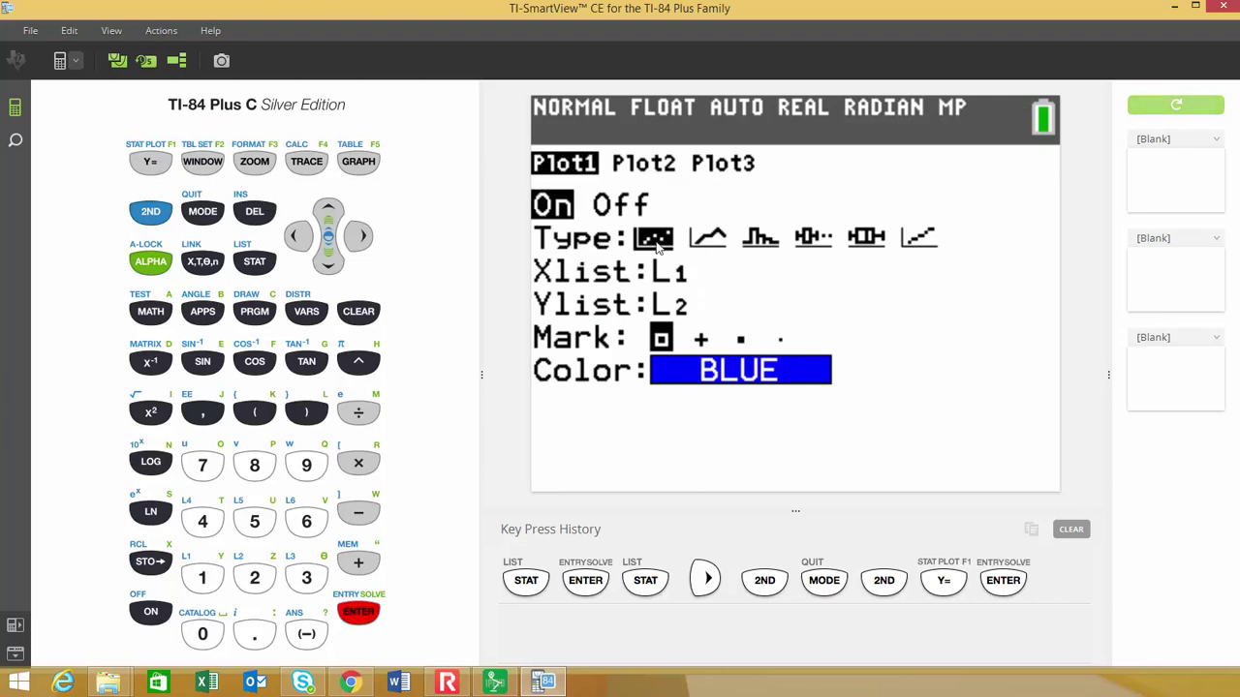
left_click(329, 268)
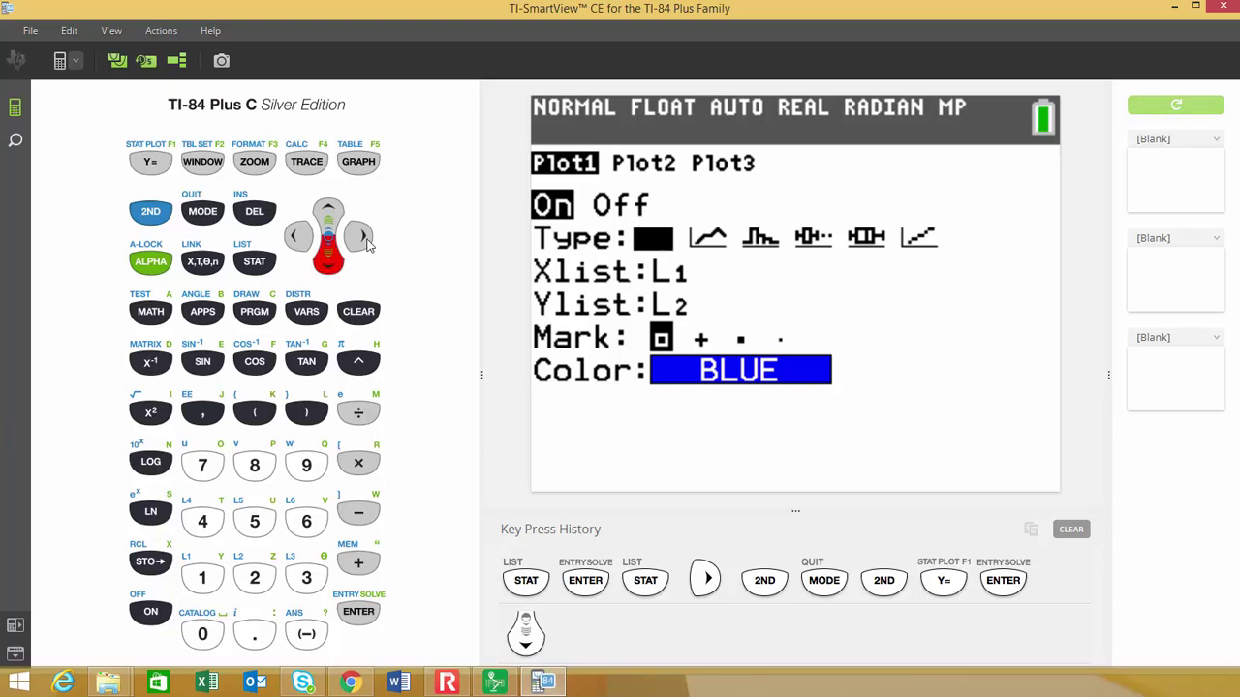
left_click(360, 237)
left_click(361, 236)
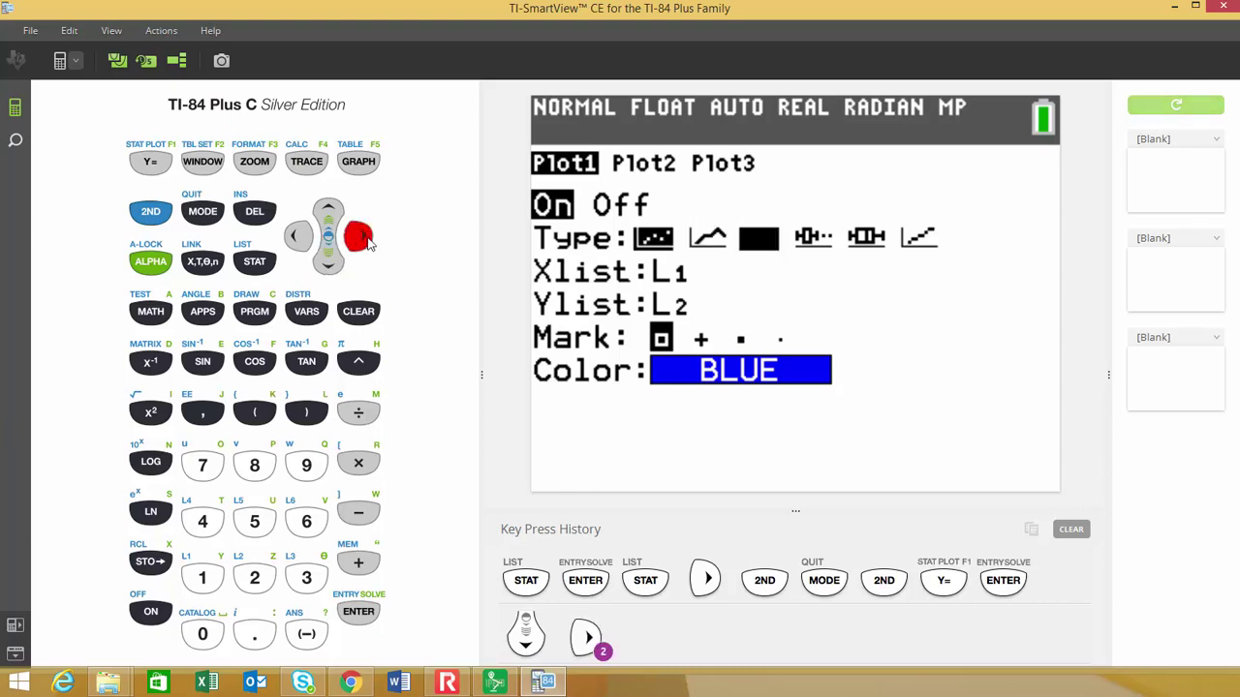
left_click(360, 237)
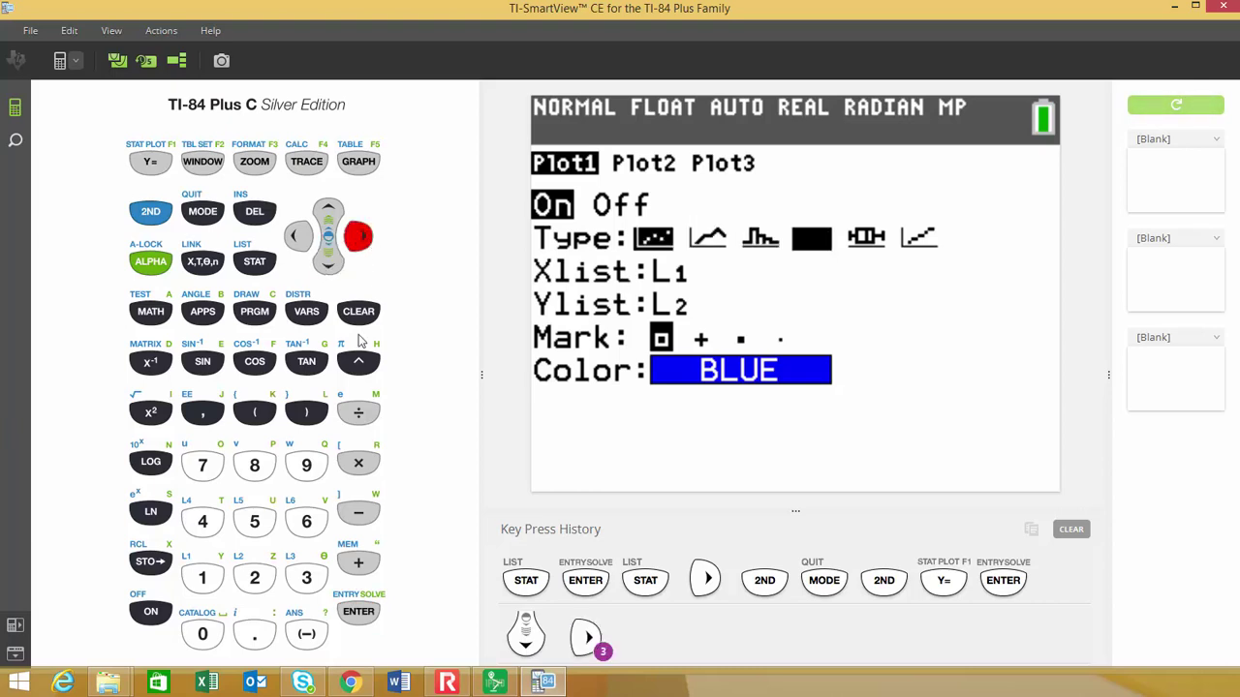
left_click(358, 615)
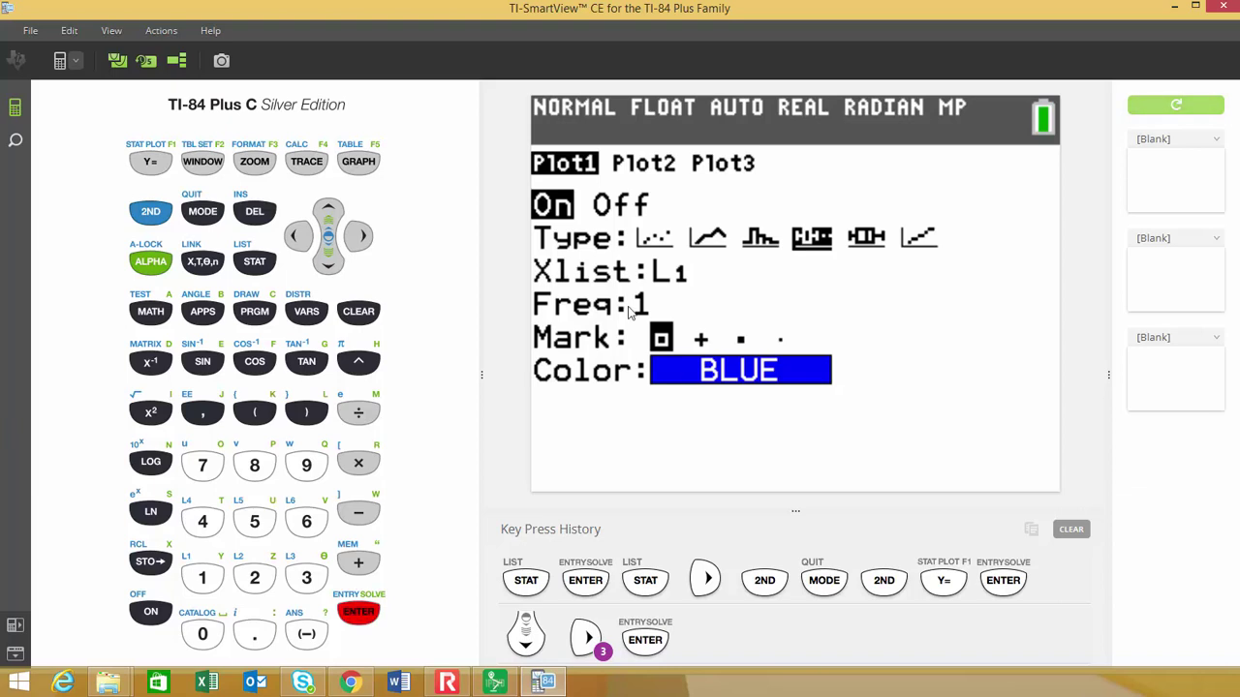
Select Plot2 in the STAT PLOT setup and turn it on.
left_click(330, 213)
left_click(329, 213)
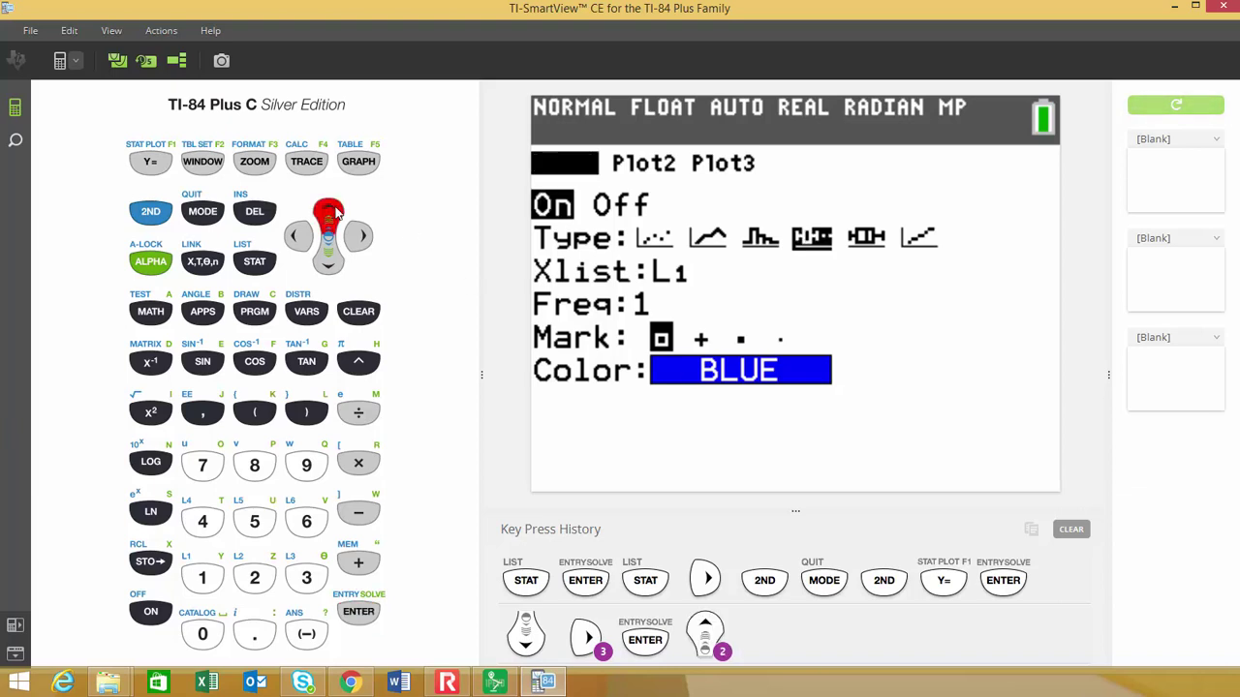
left_click(358, 237)
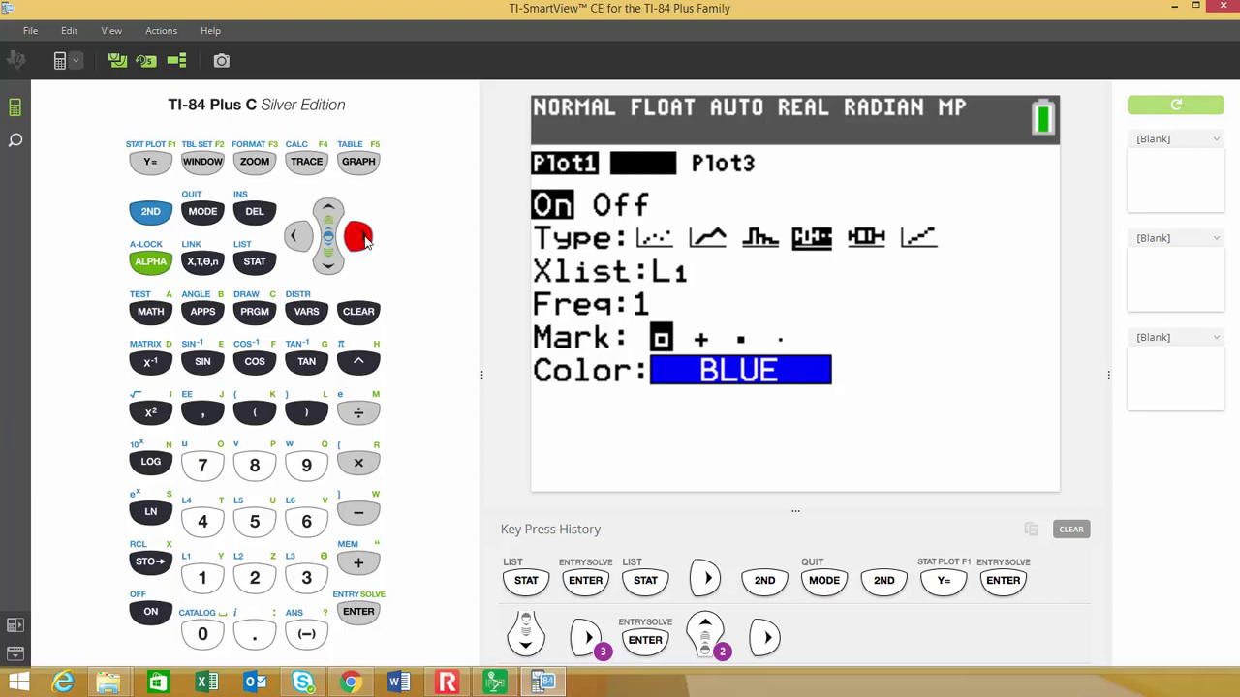
left_click(359, 614)
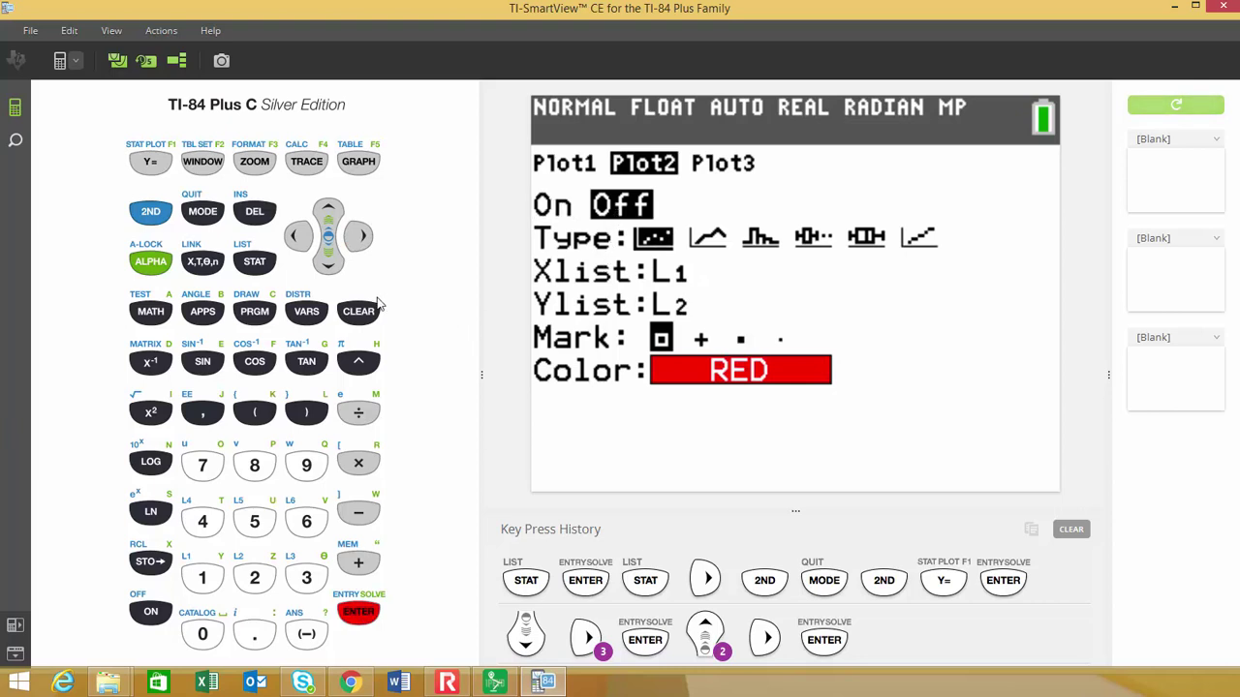
left_click(359, 614)
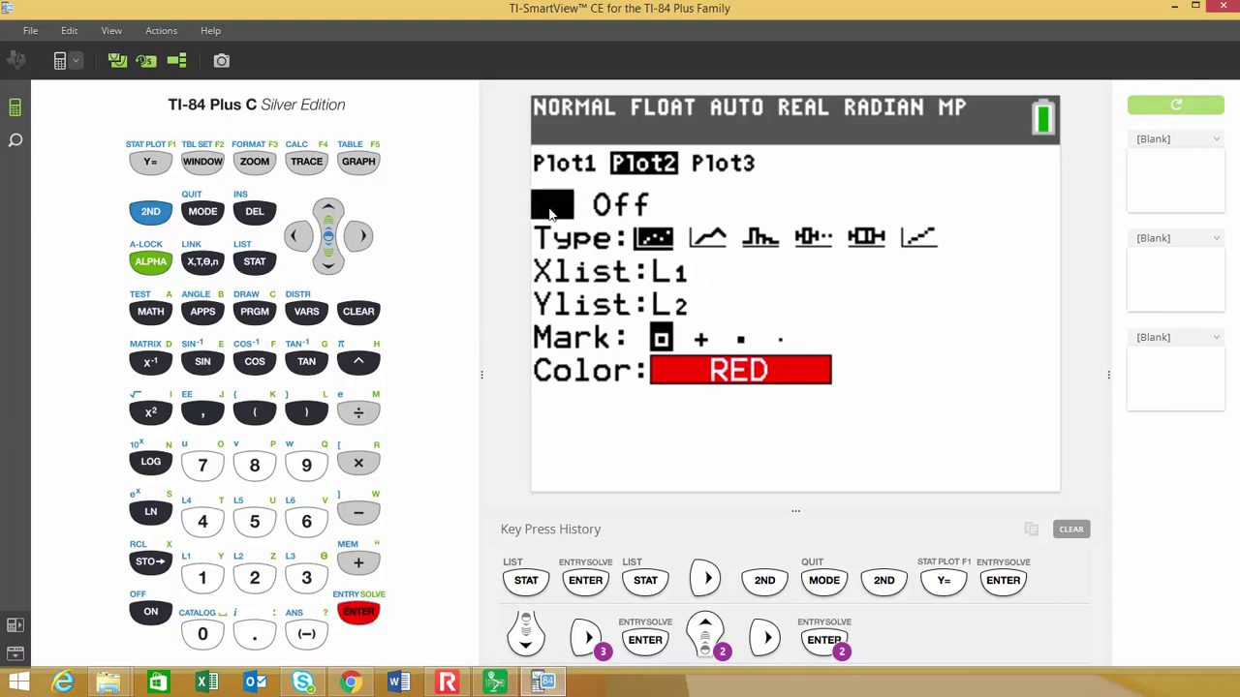
Make Plot2 a modified box plot with Xlist L2, then bring up the Zoom menu.
left_click(330, 268)
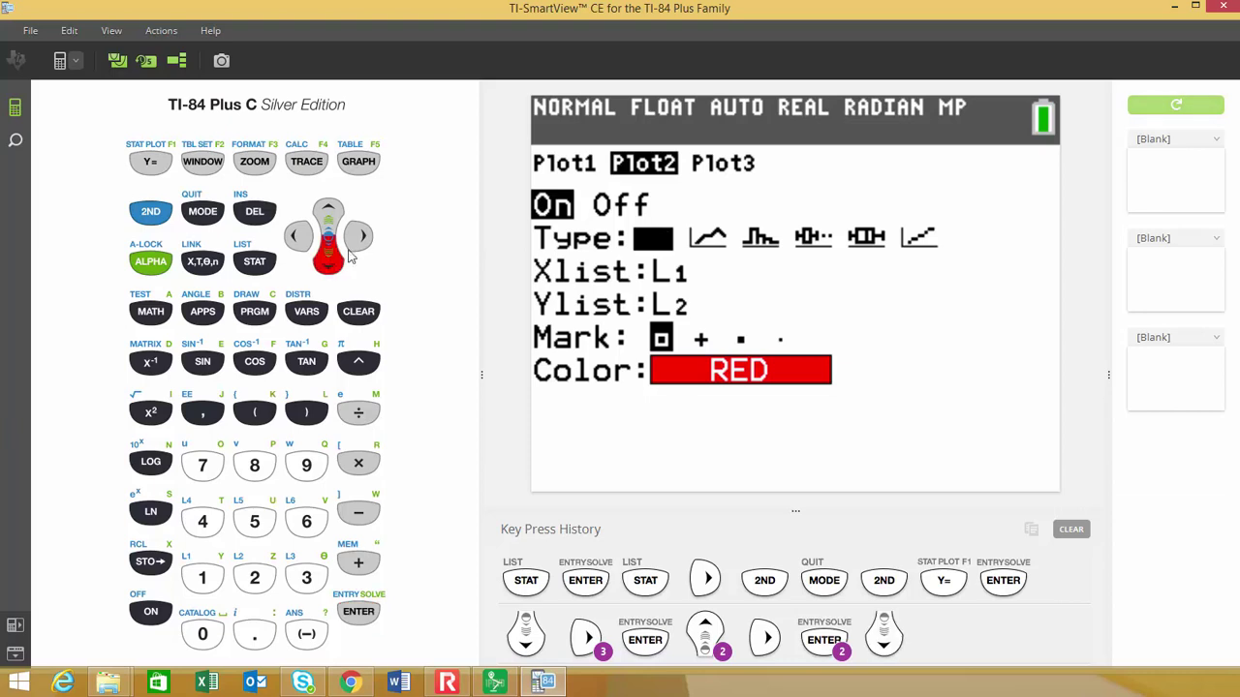
left_click(361, 239)
left_click(363, 240)
left_click(364, 240)
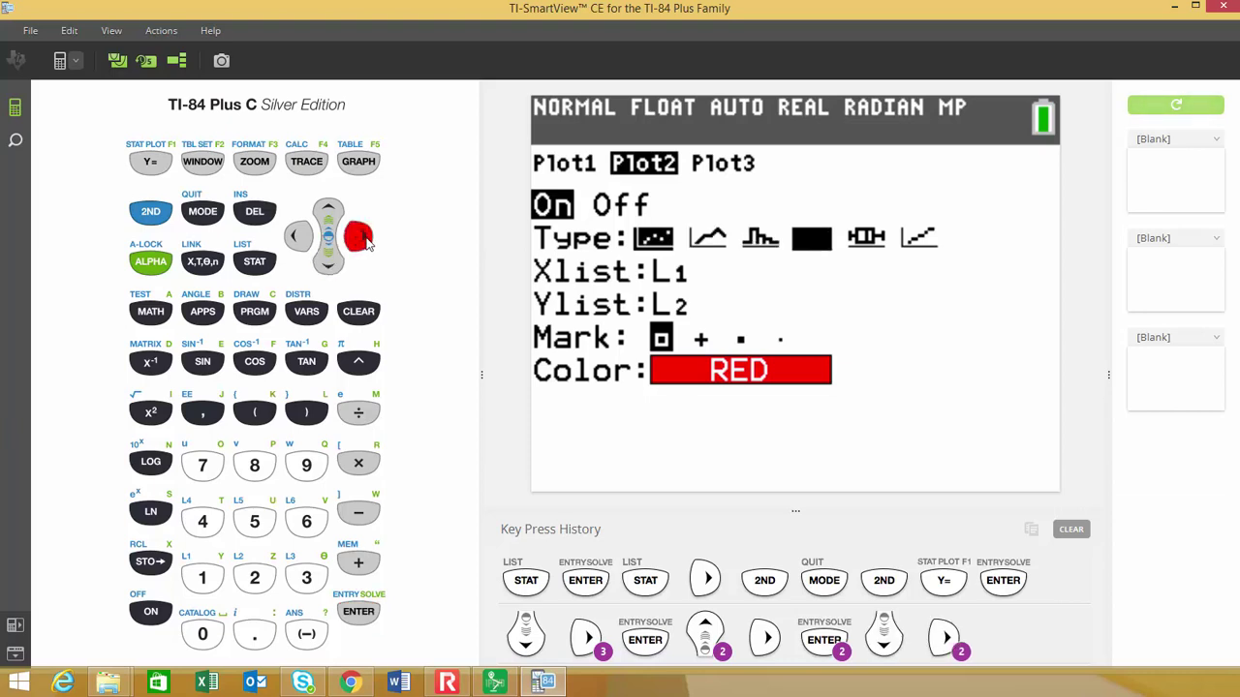
left_click(368, 610)
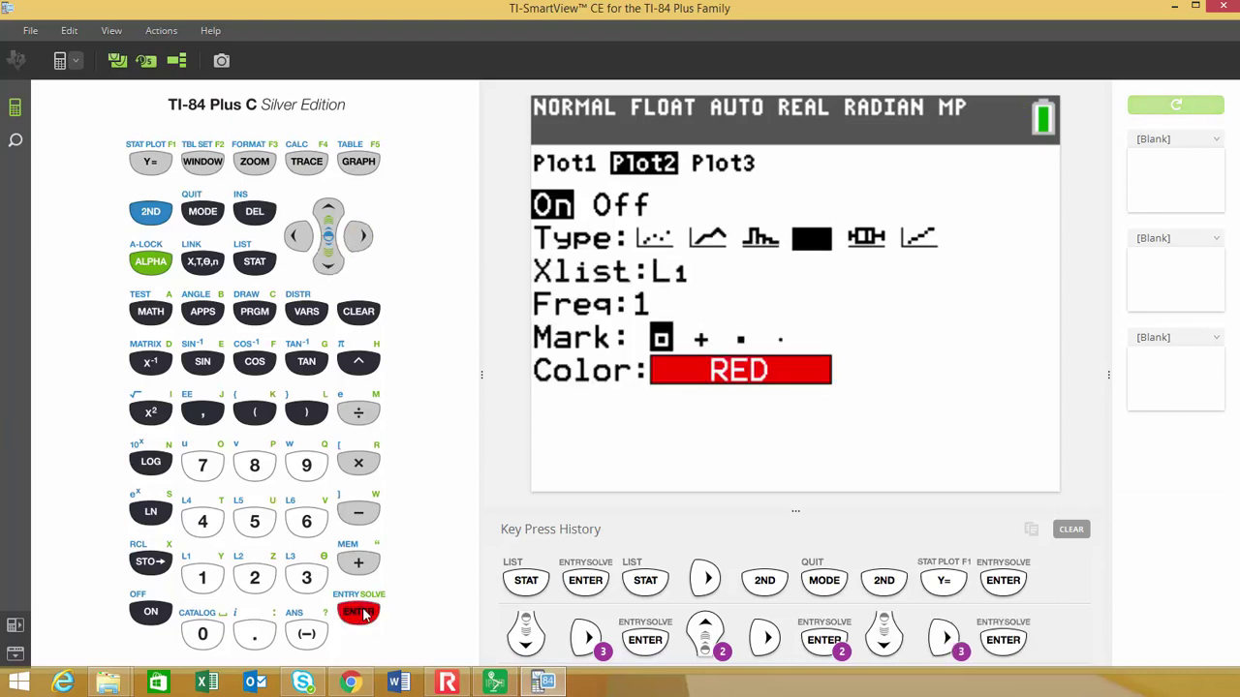
left_click(330, 263)
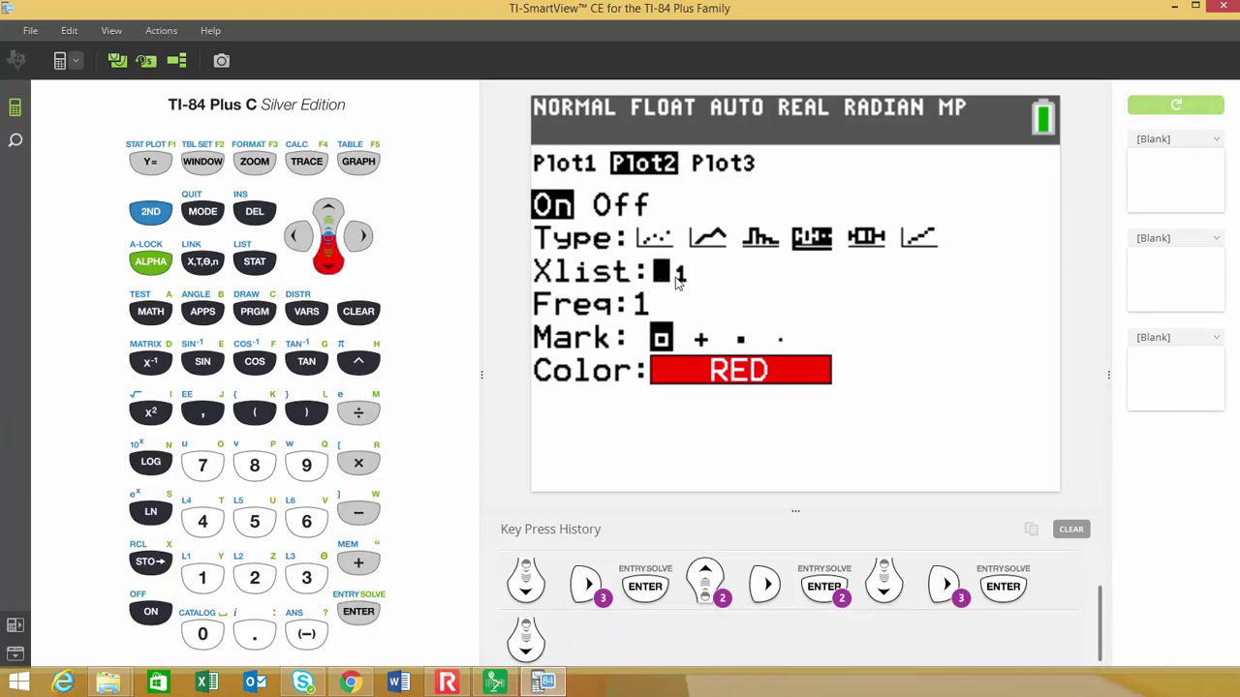
left_click(151, 213)
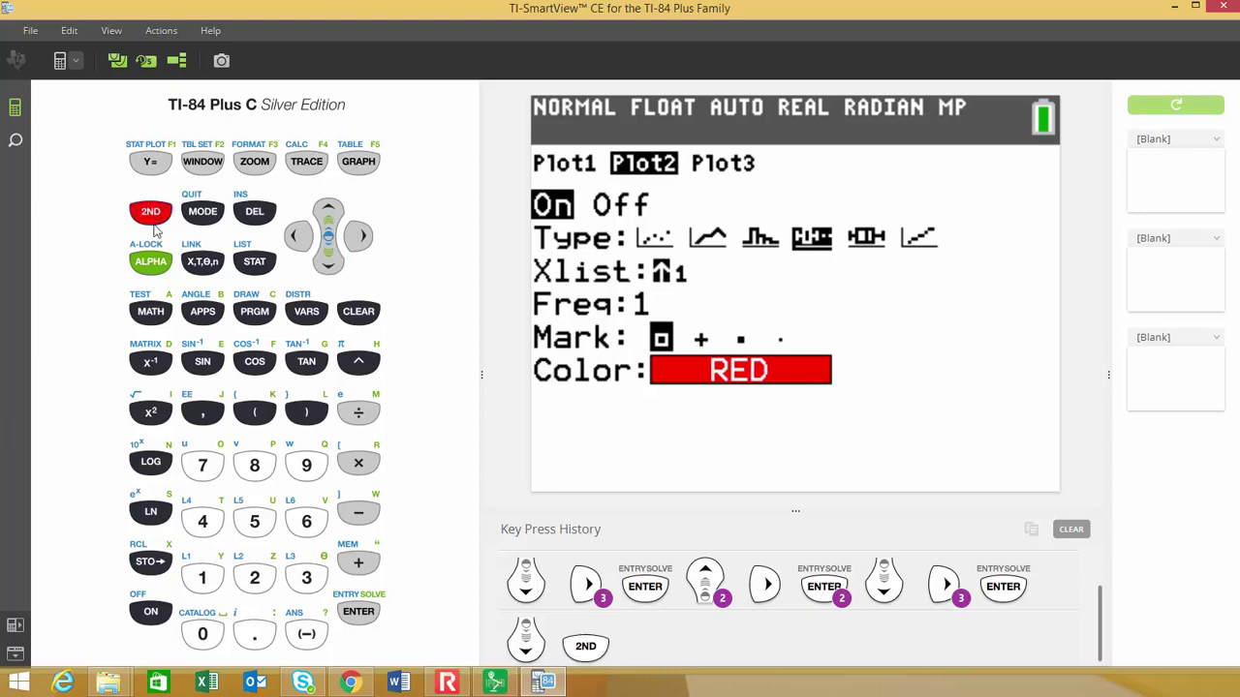
left_click(254, 578)
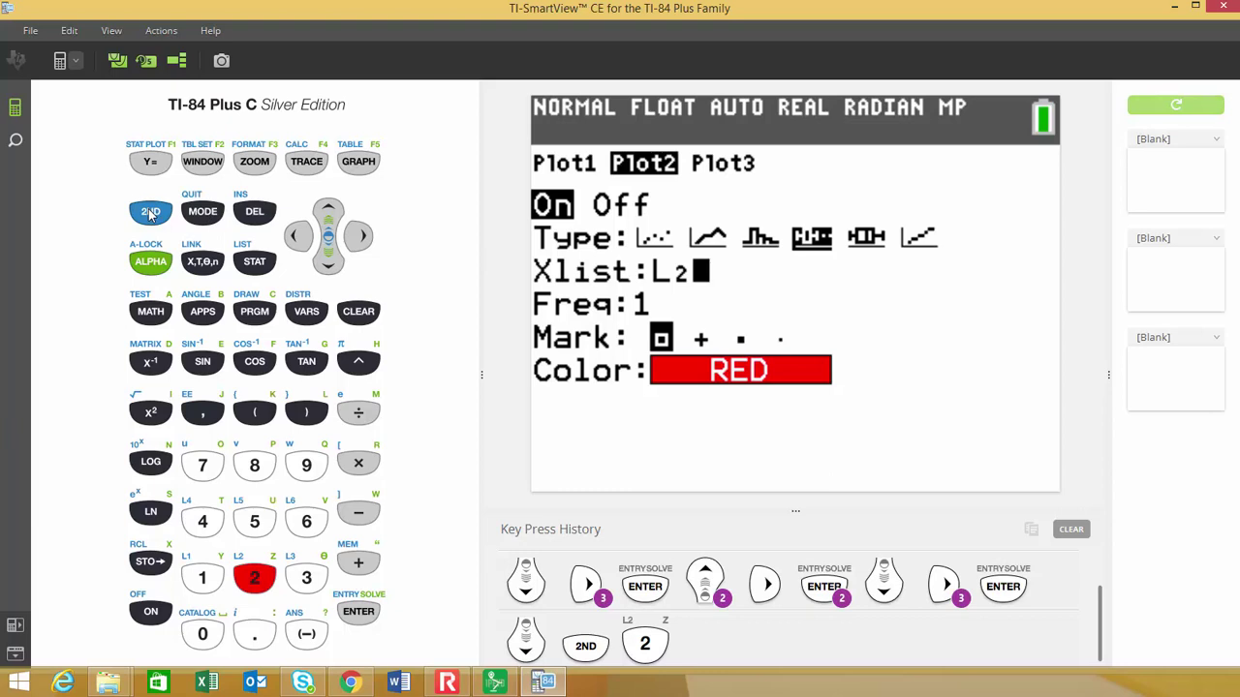
left_click(255, 165)
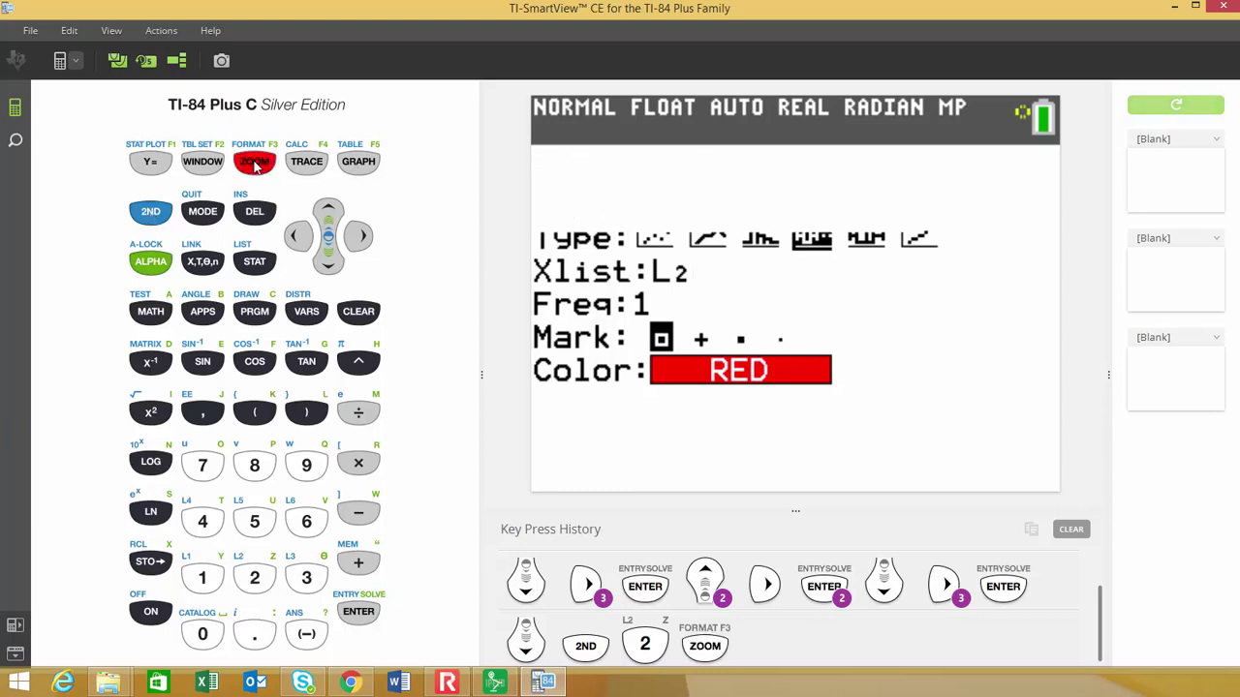
Run ZoomStat to draw the blue L1 and red L2 box plots together.
left_click(304, 471)
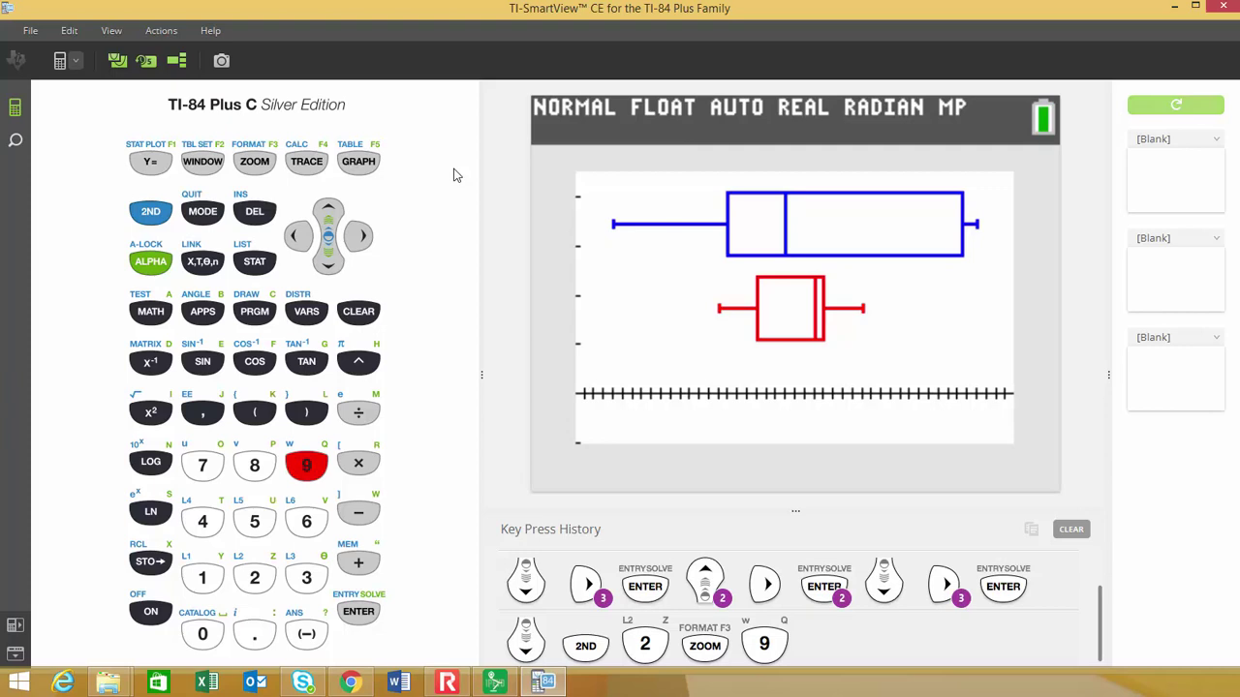
Open the 2-SampTTest setup from the STAT TESTS menu.
left_click(252, 266)
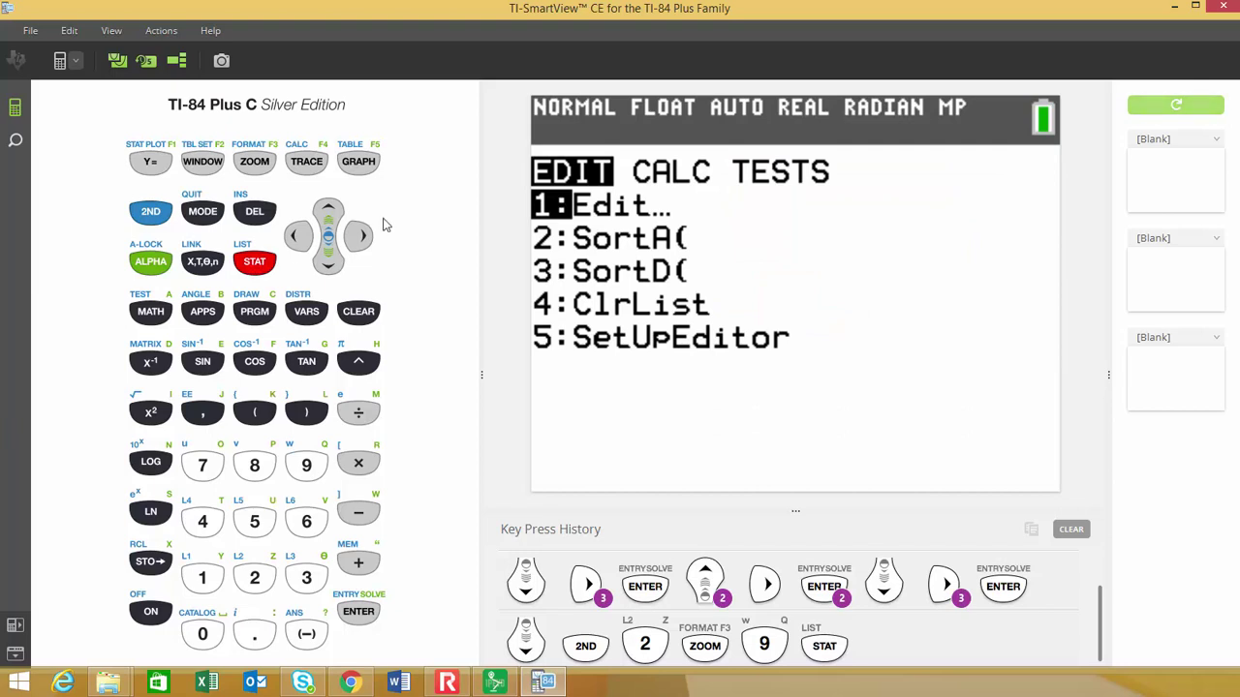
left_click(358, 237)
left_click(359, 238)
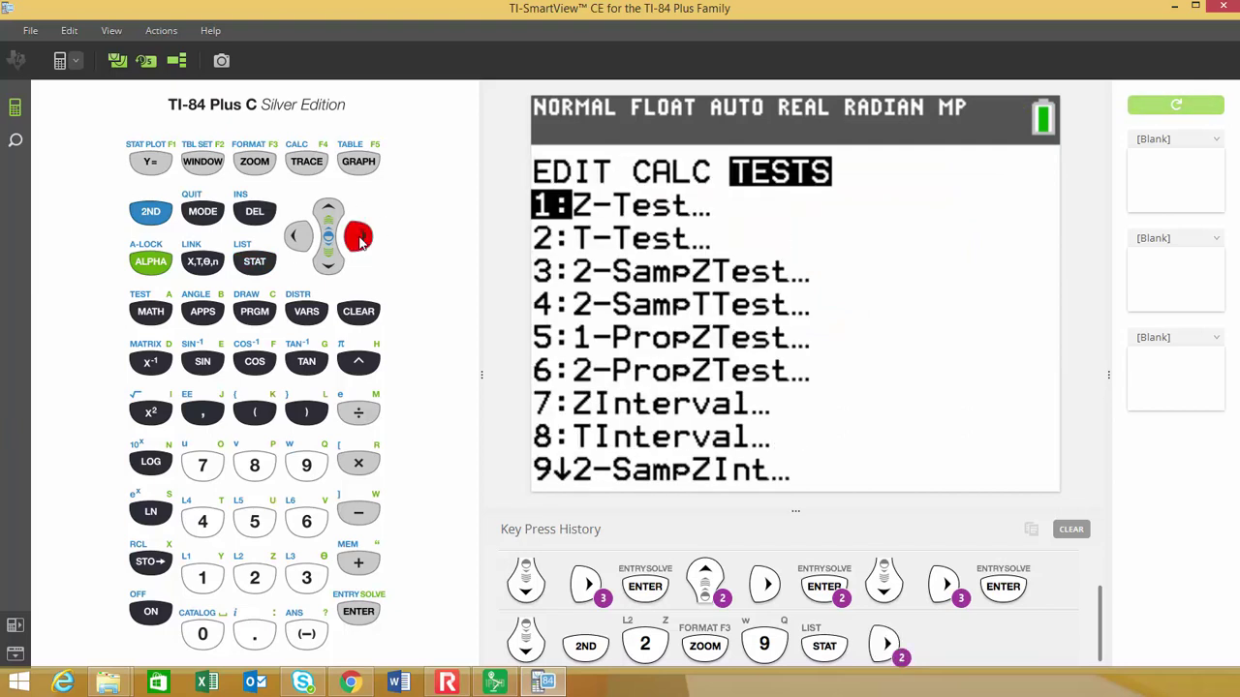
left_click(327, 267)
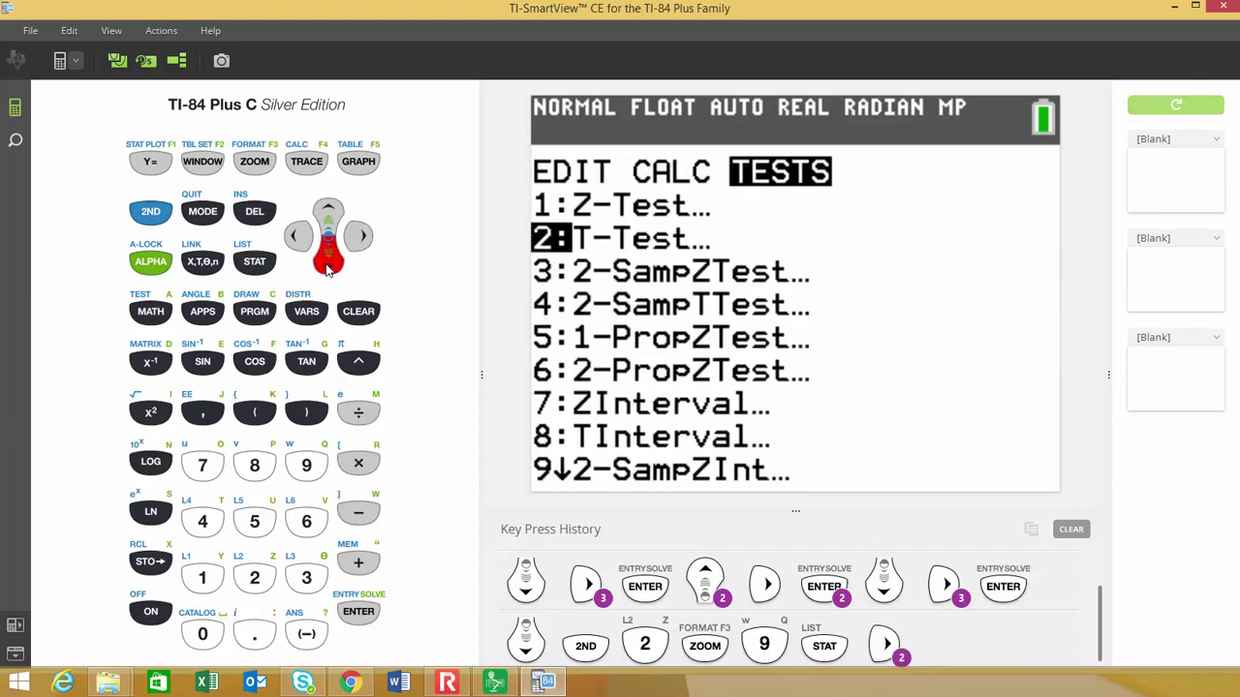
left_click(327, 268)
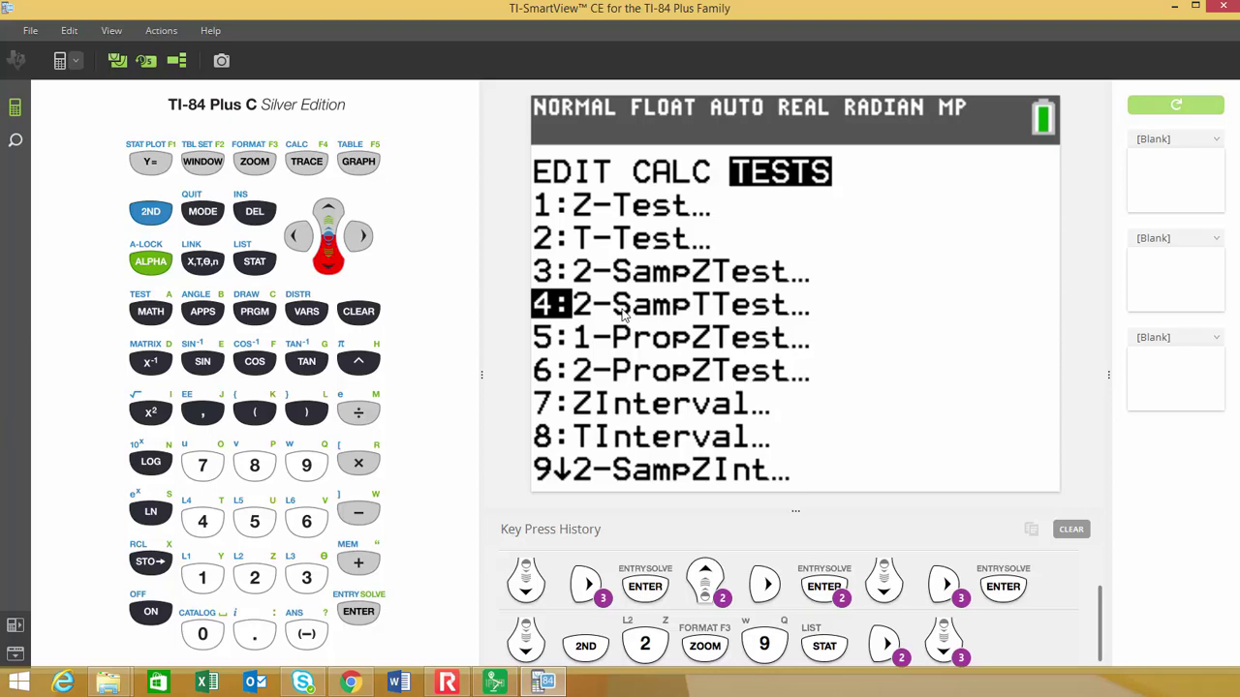
left_click(360, 619)
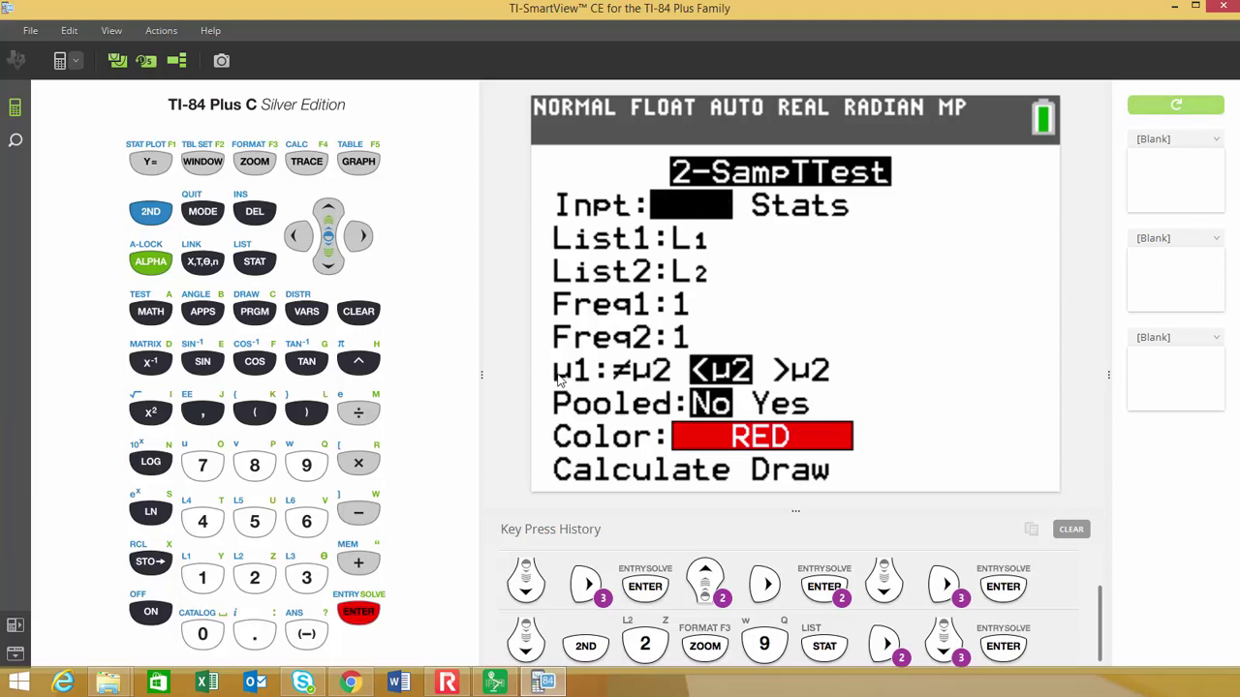
Keep lists L1, L2 with Freq 1, choose μ1>μ2, leave Pooled at No.
left_click(326, 266)
left_click(328, 268)
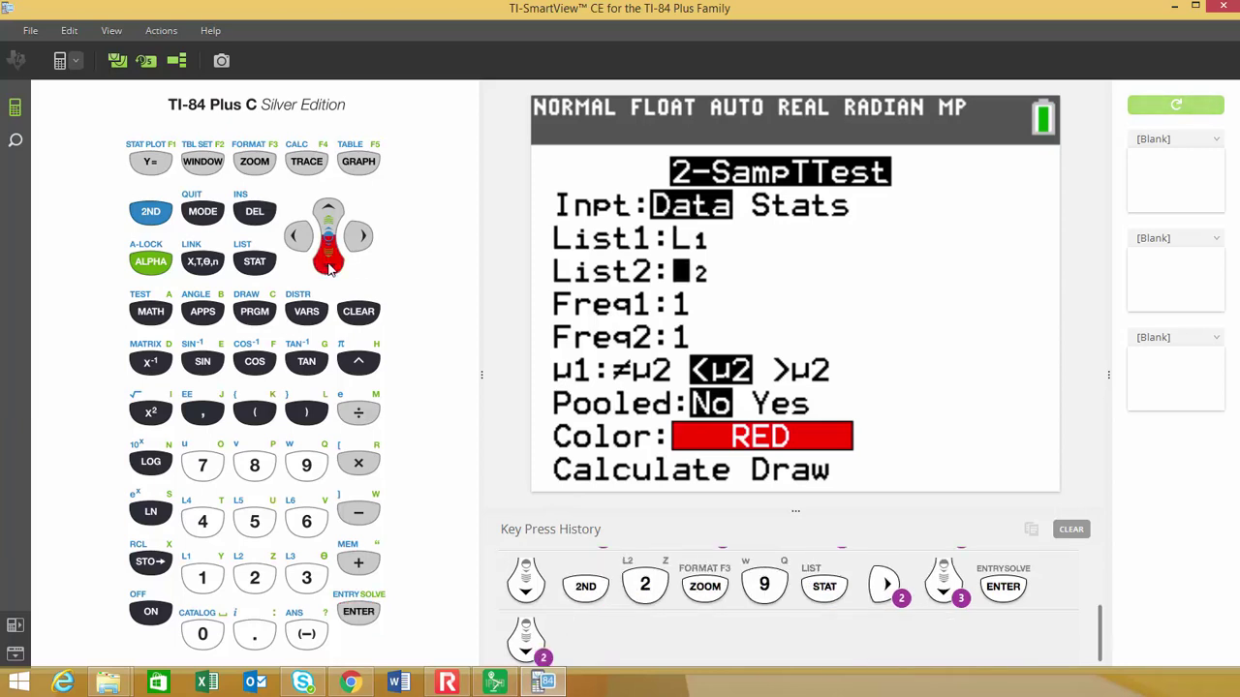
left_click(329, 270)
left_click(329, 270)
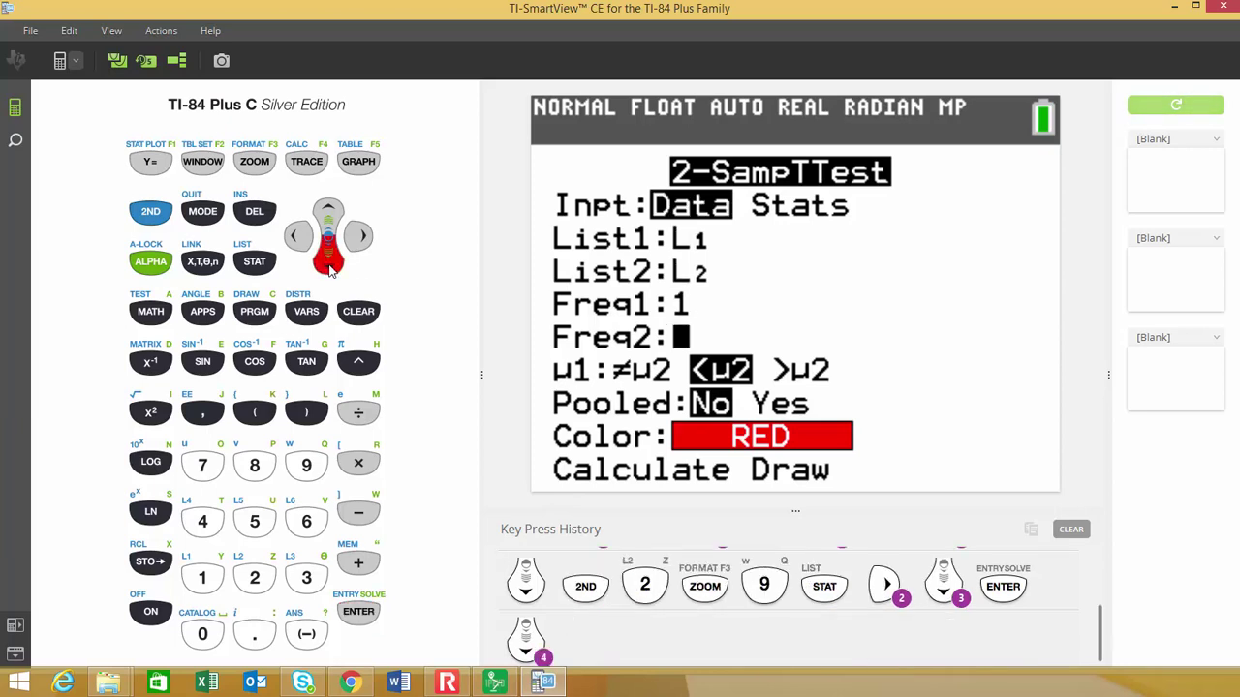
left_click(330, 269)
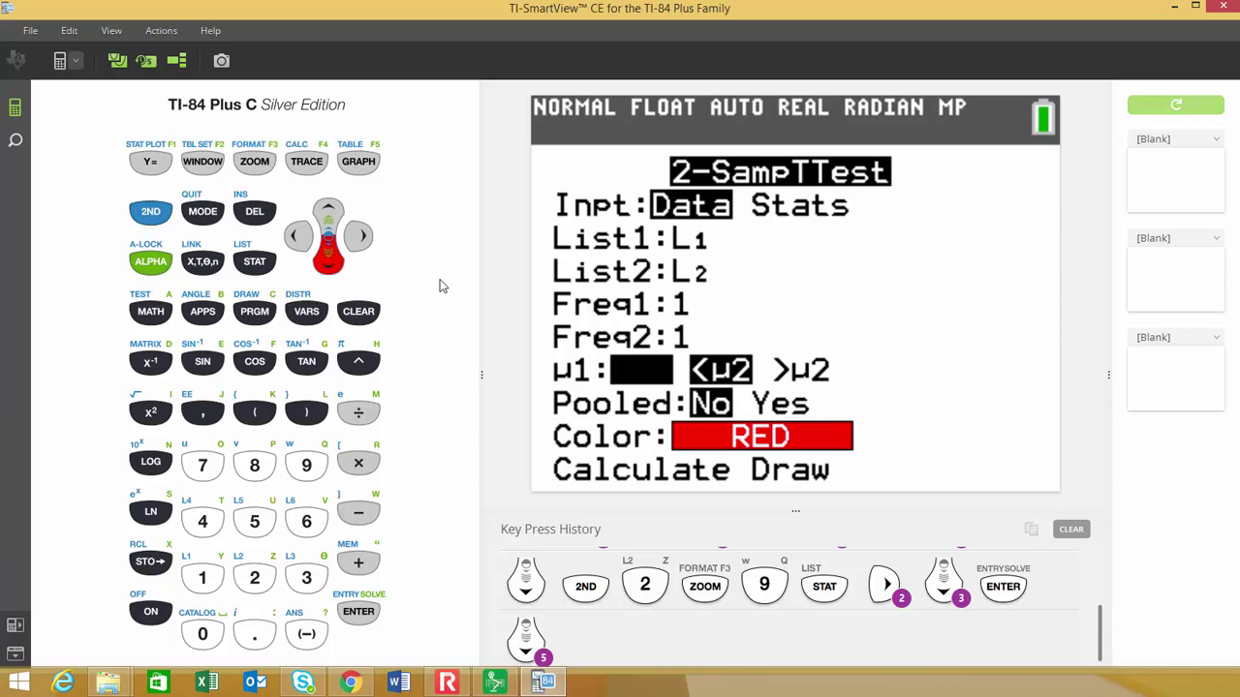
left_click(358, 238)
left_click(358, 238)
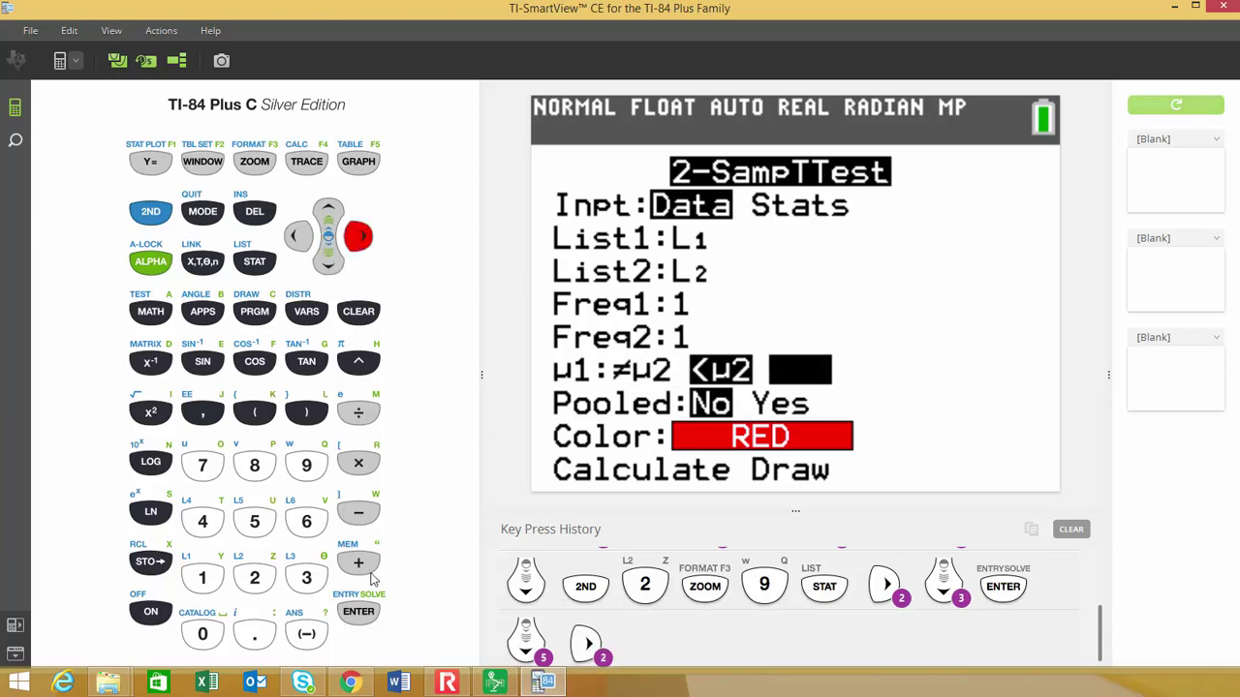
left_click(364, 614)
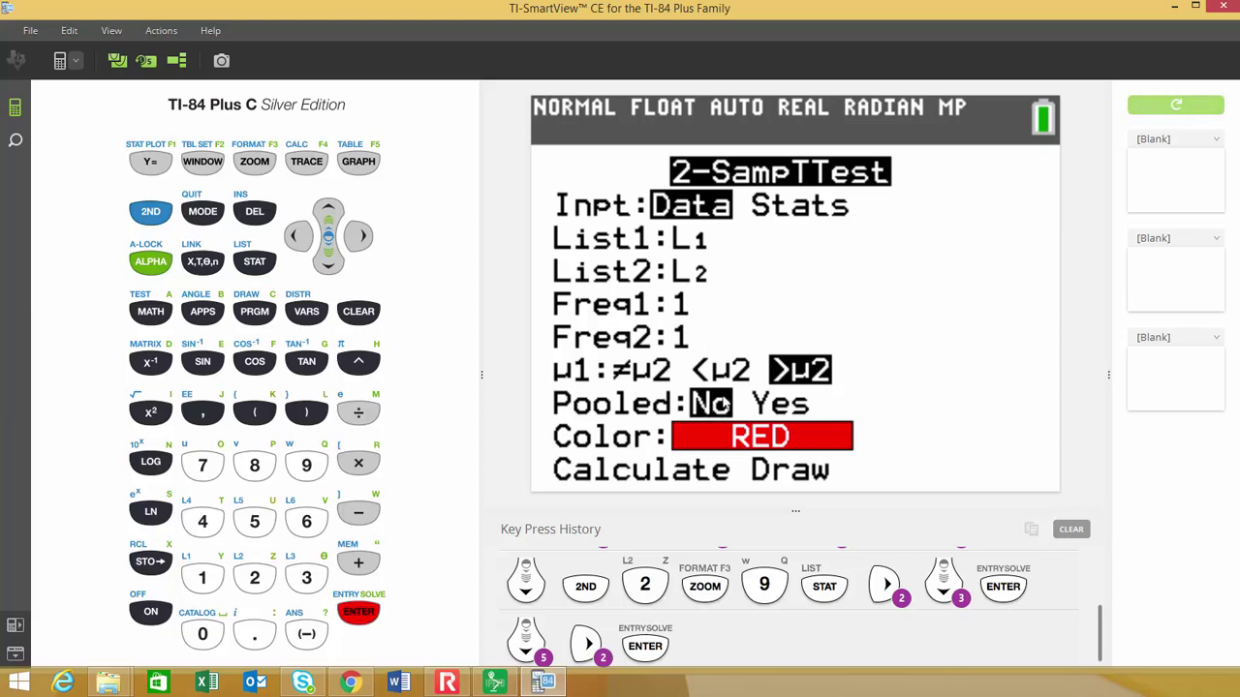
left_click(328, 266)
left_click(329, 266)
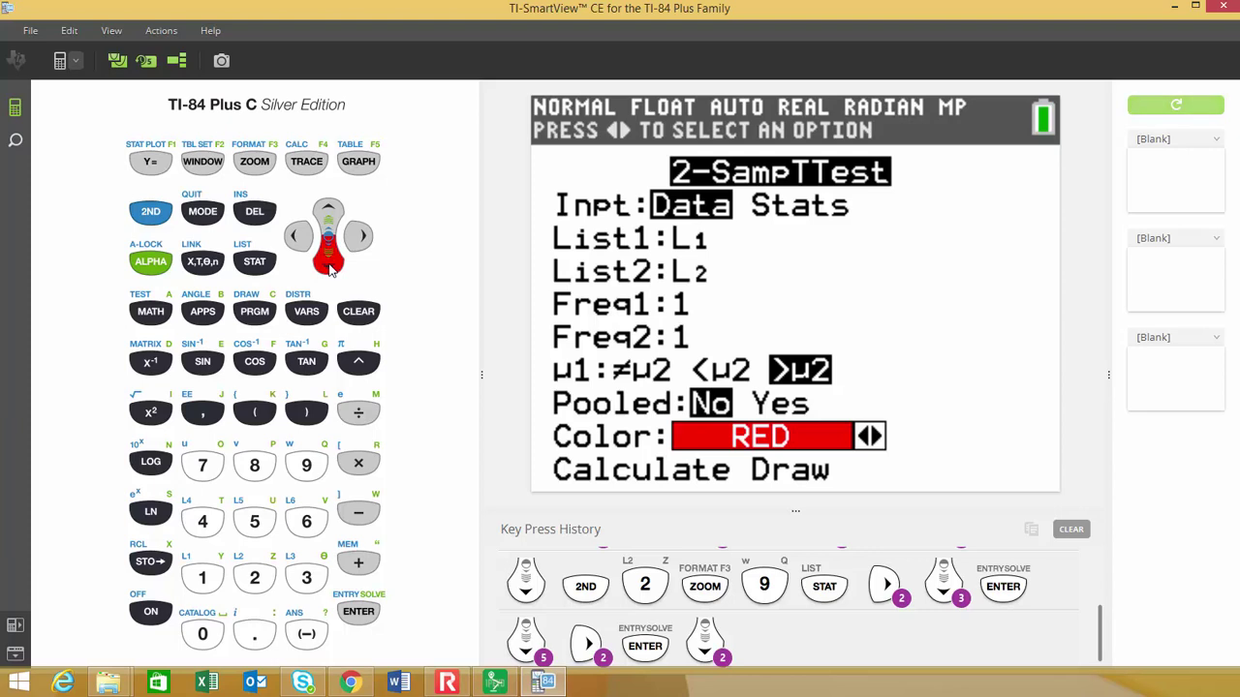
left_click(330, 268)
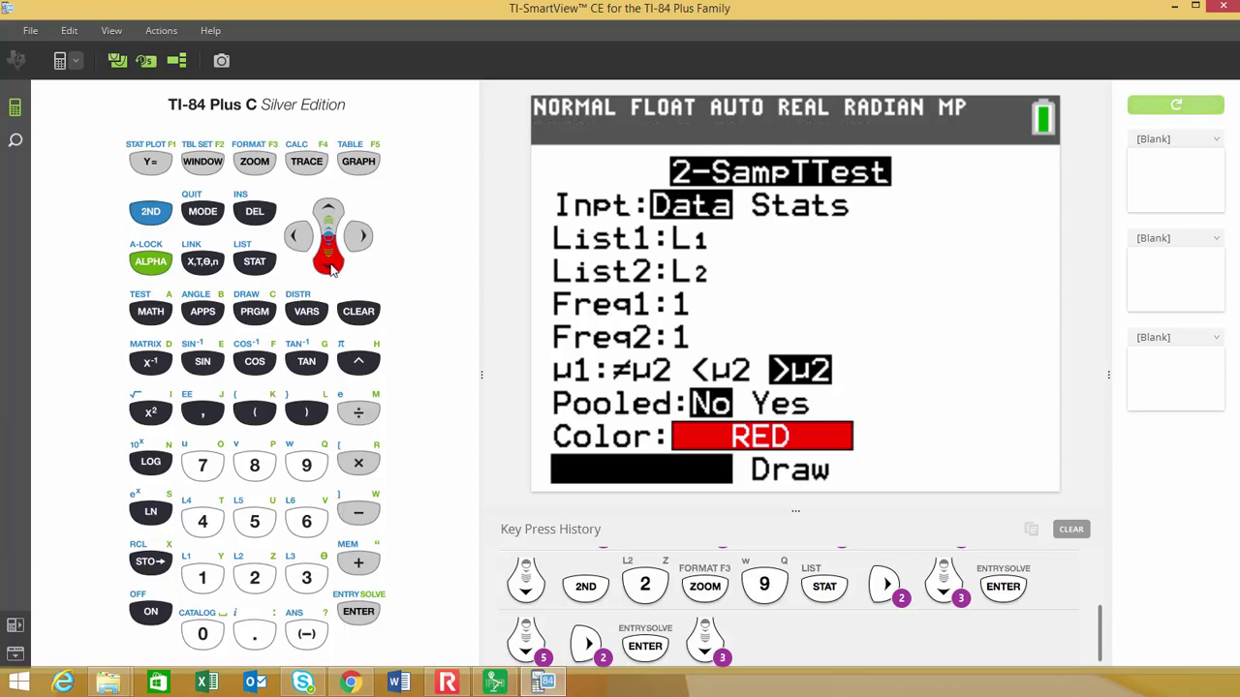
Calculate the test (t=.4942, p=.3155, df≈10.877) and scroll down to n1=9, n2=7.
left_click(366, 614)
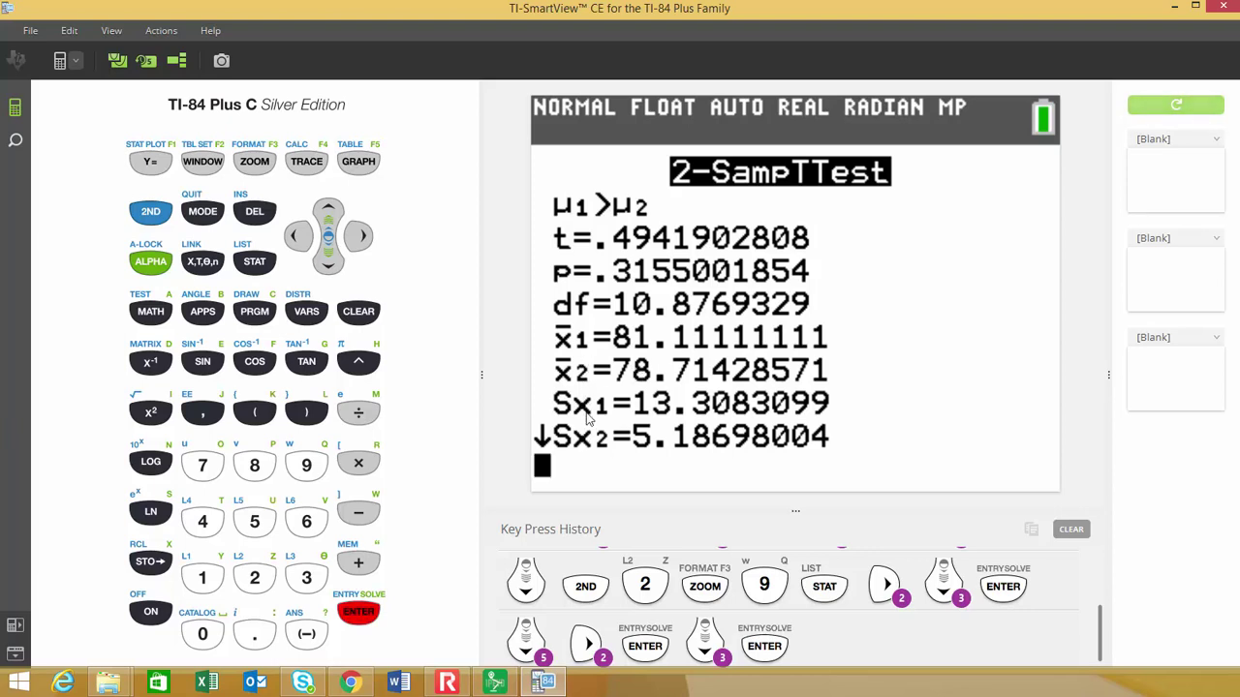
left_click(328, 264)
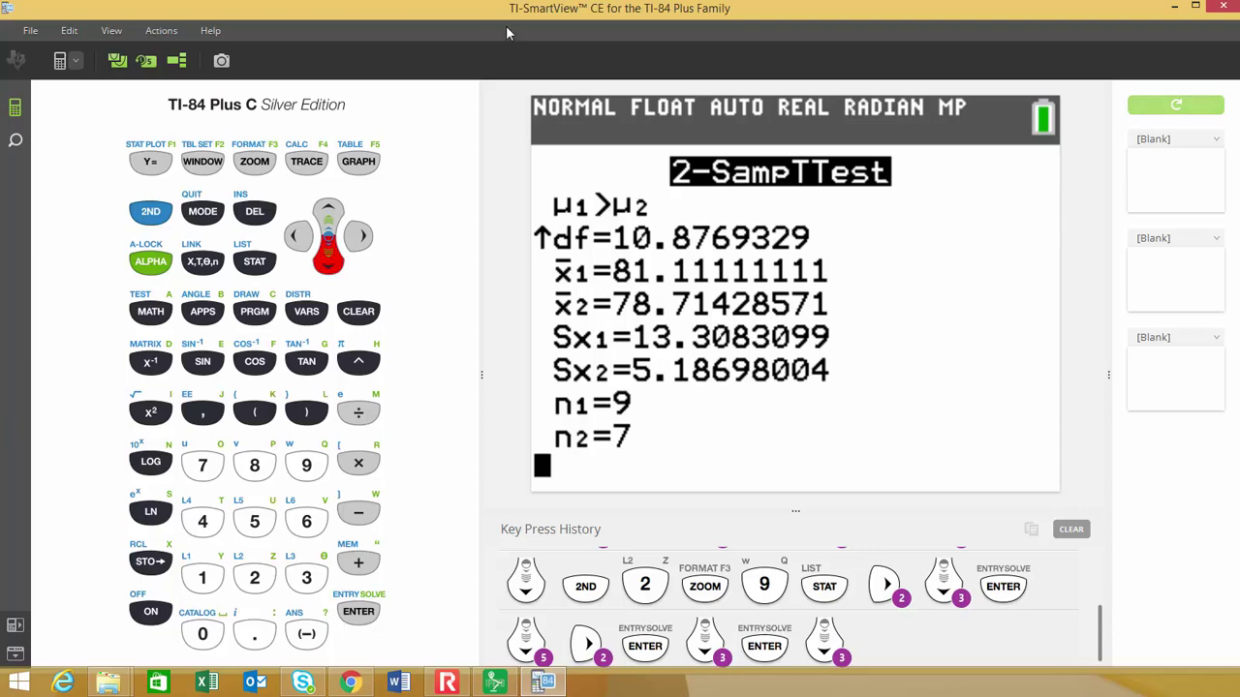
Highlight 6:tcdf( in DISTR and show its catalog help listing lowerbound, upperbound, df.
left_click(149, 215)
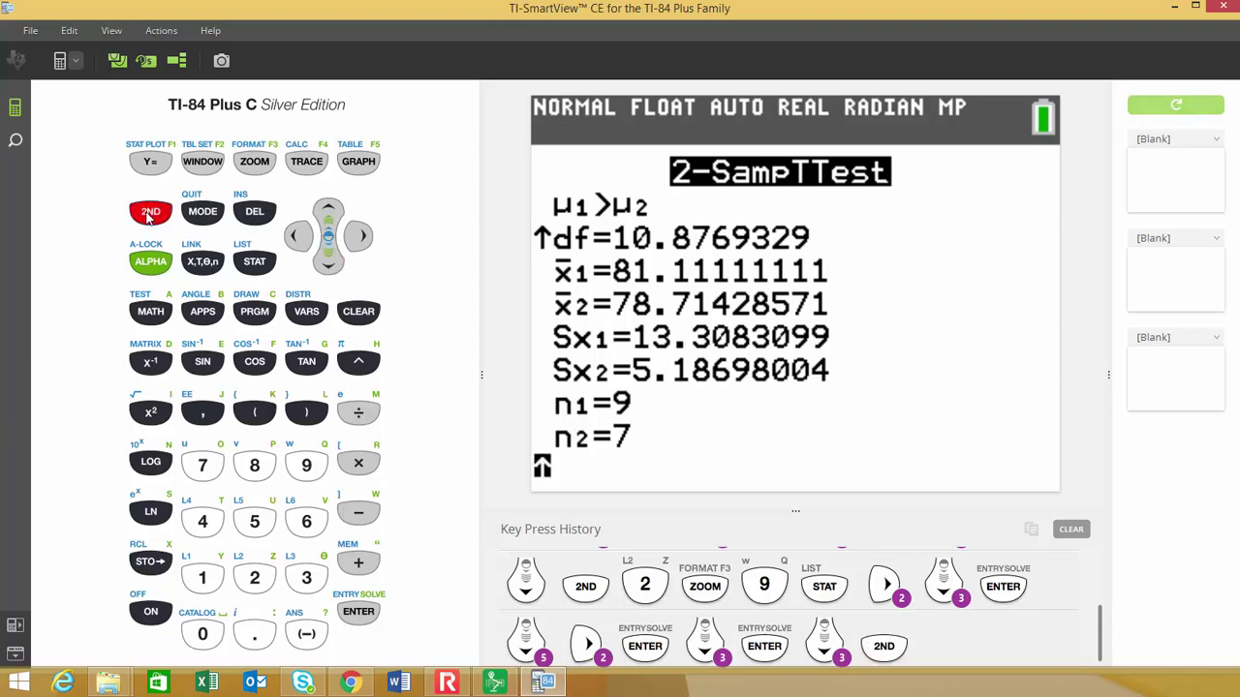
left_click(305, 315)
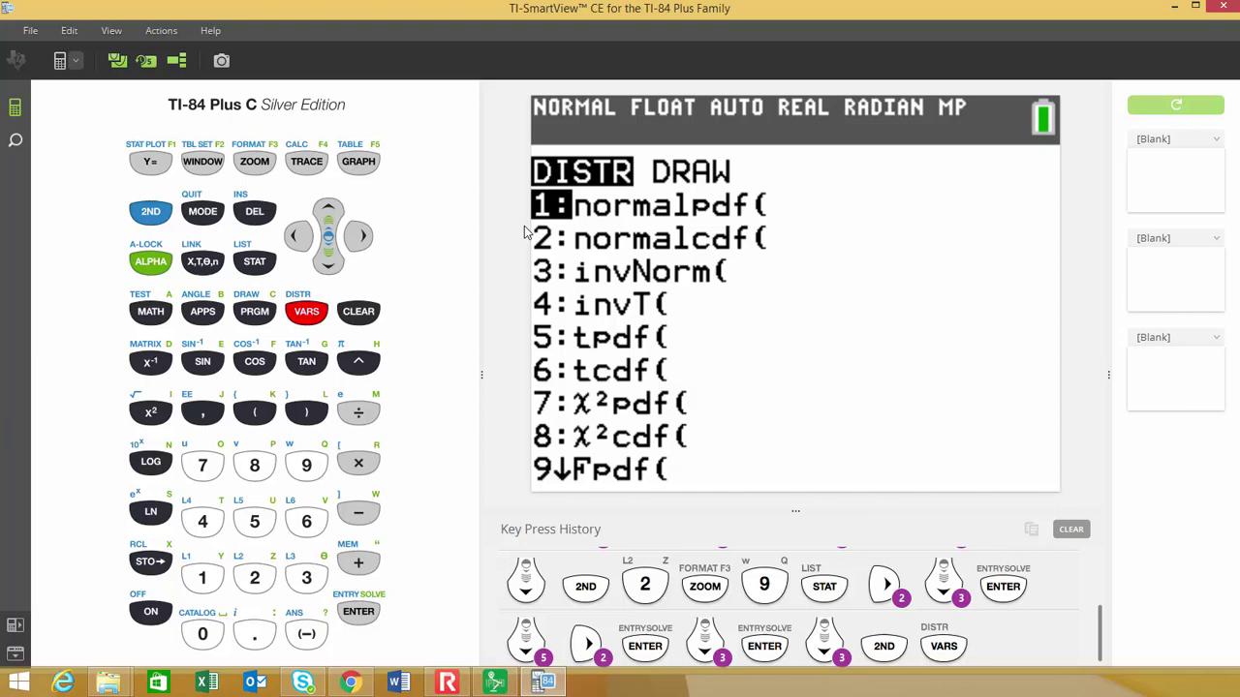
left_click(326, 270)
left_click(326, 271)
left_click(326, 271)
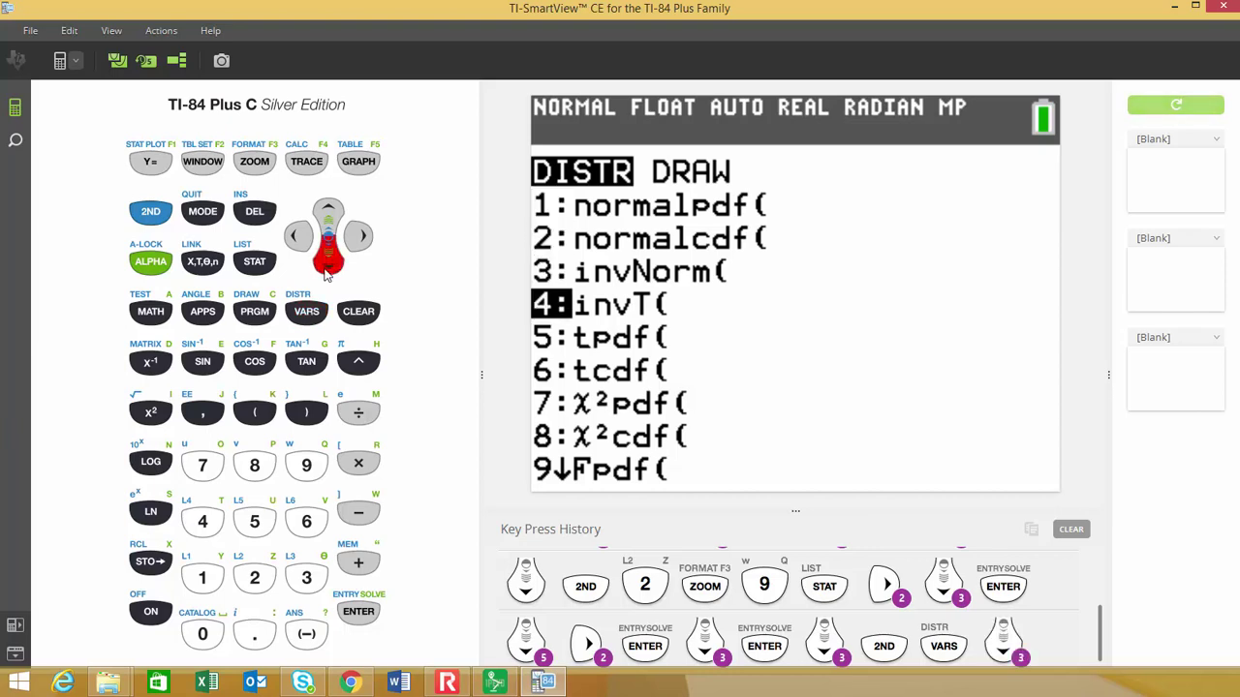
left_click(327, 270)
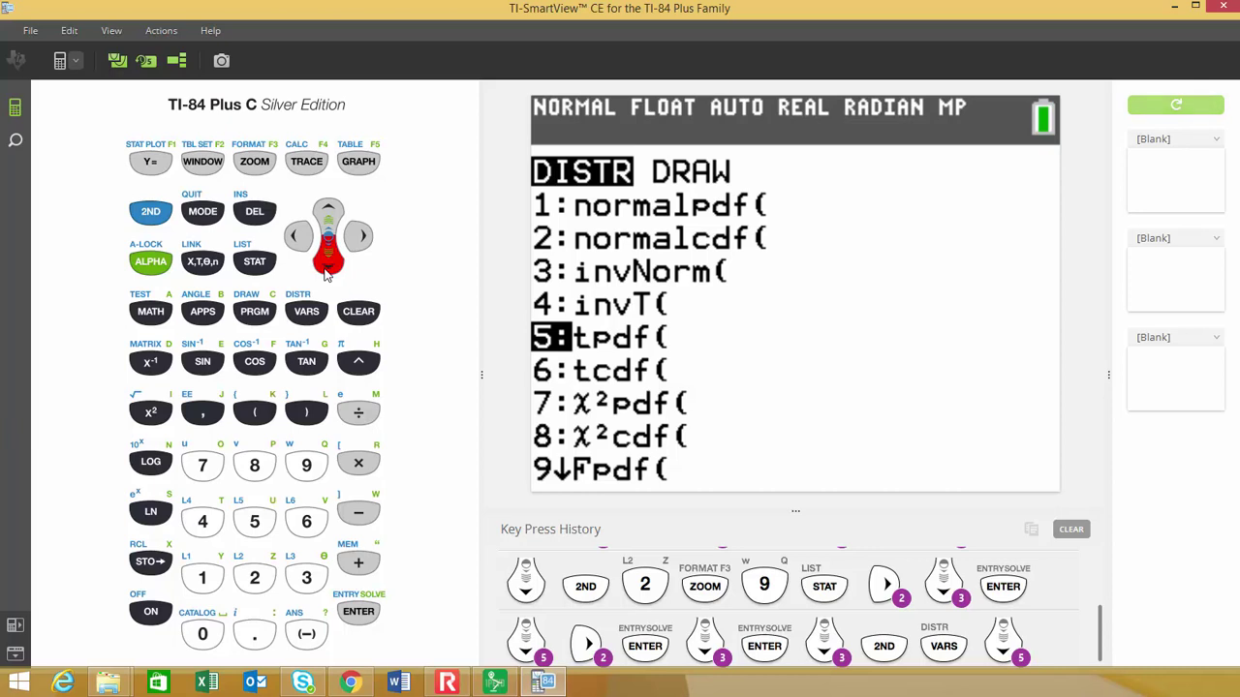
left_click(327, 271)
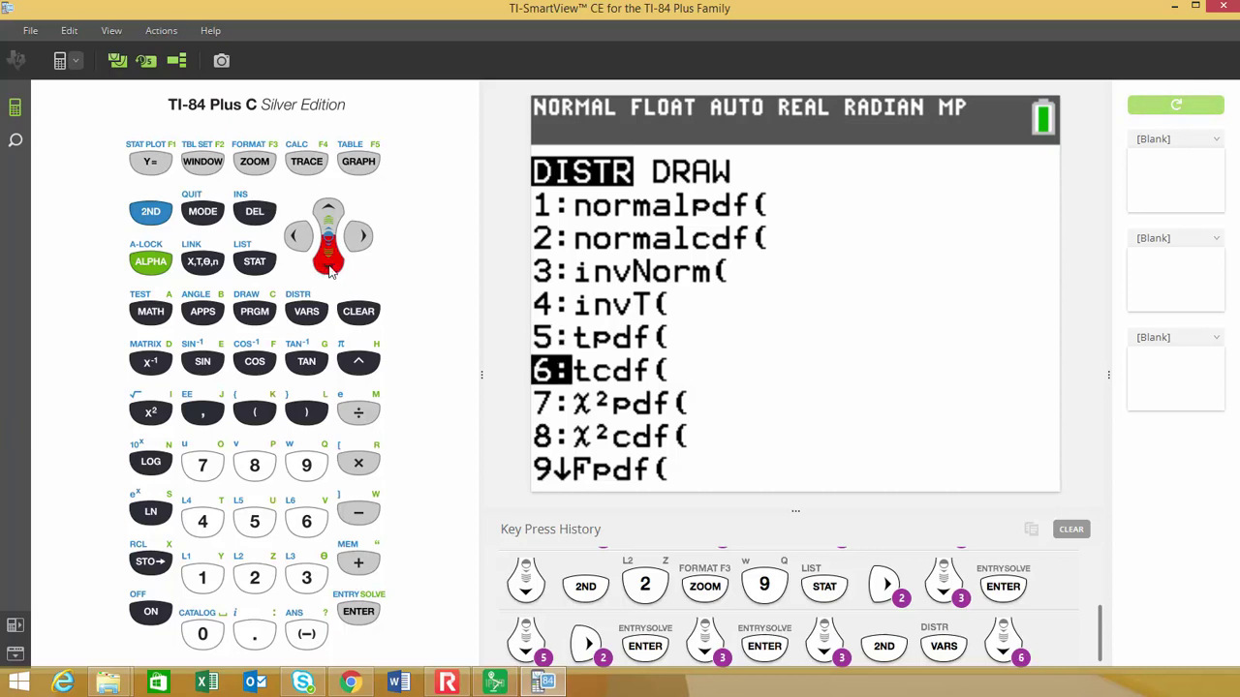
left_click(358, 566)
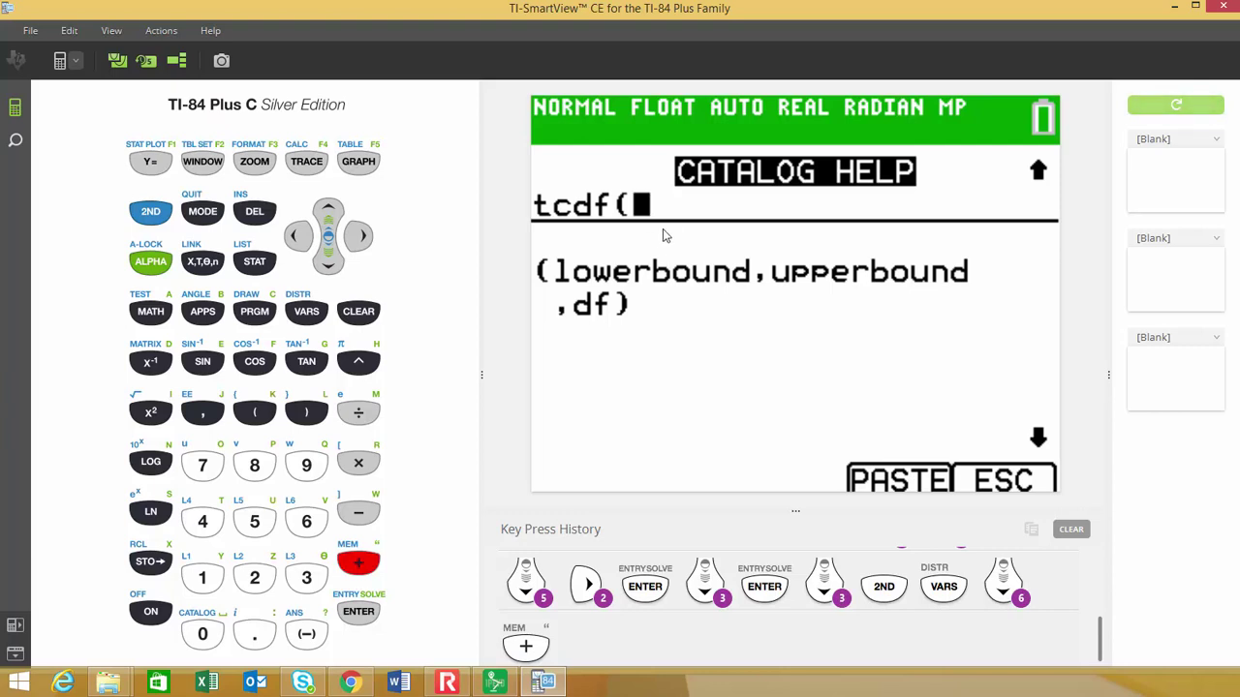
Fill in tcdf's arguments: lower bound 0.494, upper bound 1000000, df 11.
type("0.494")
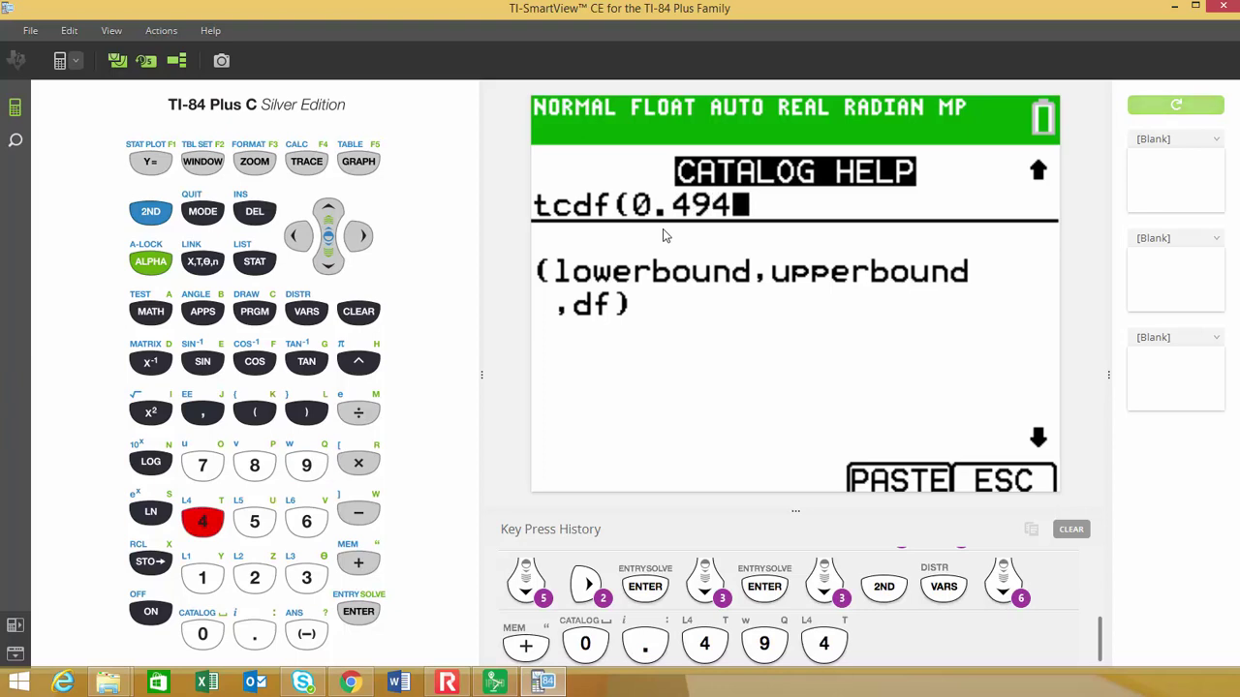
type(",")
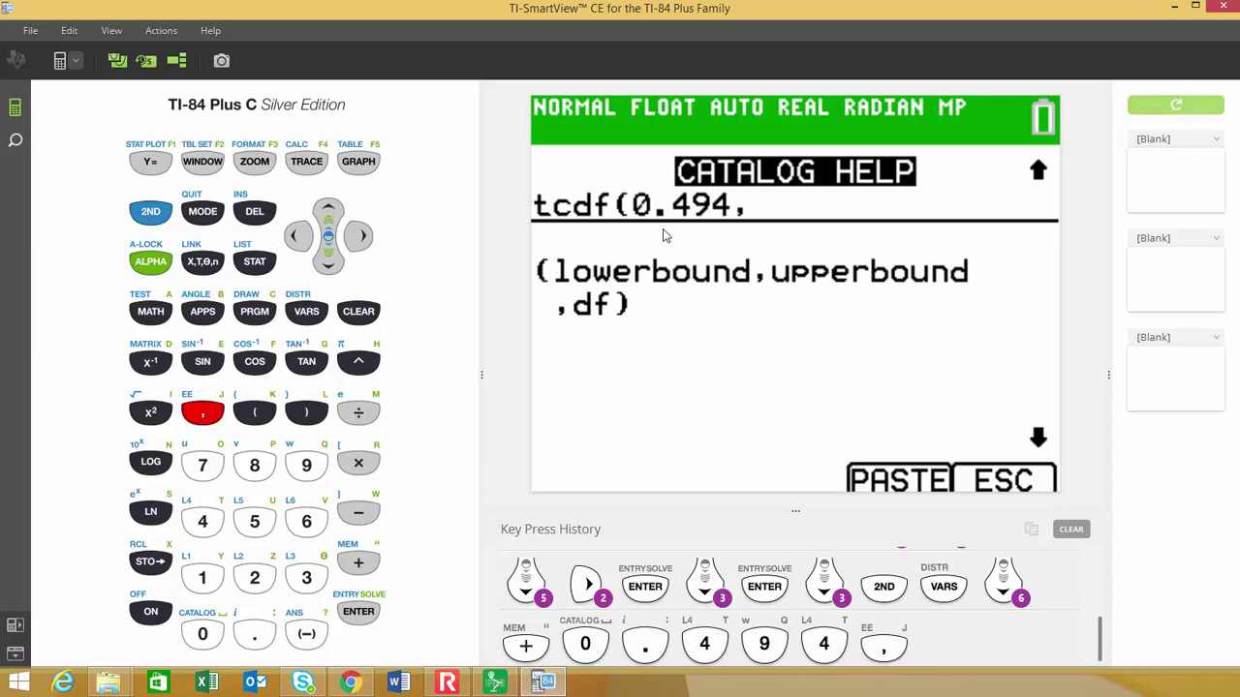
type("100000")
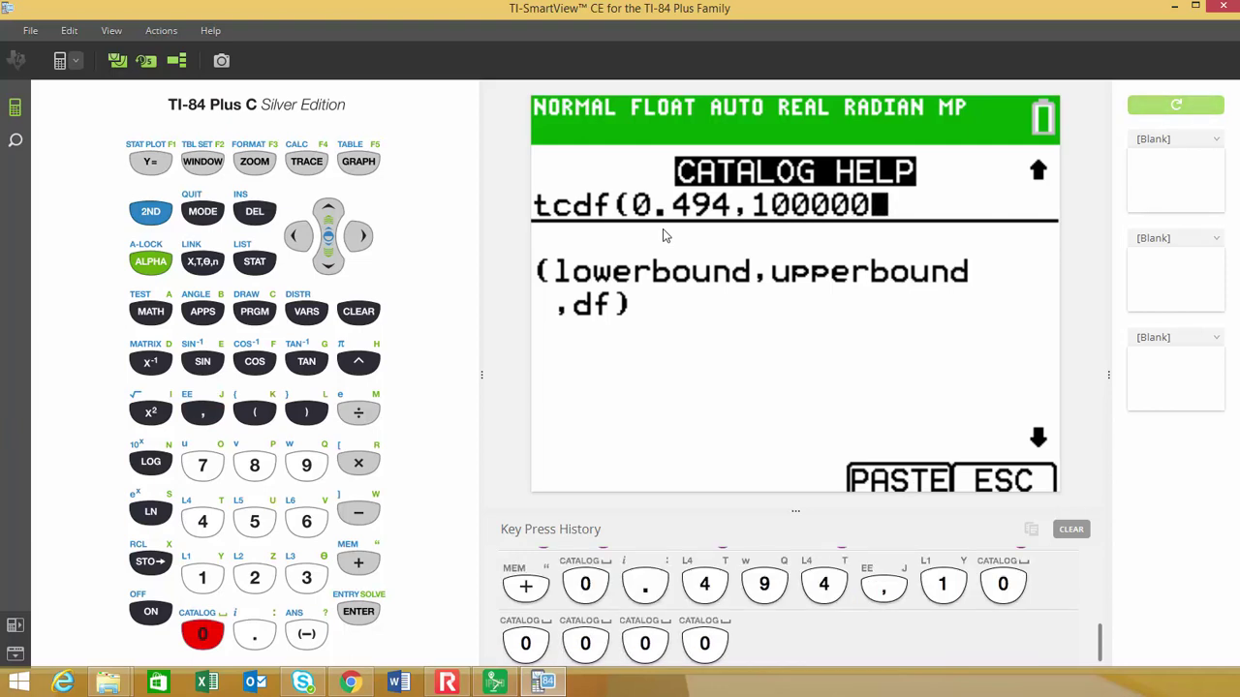
type("0,")
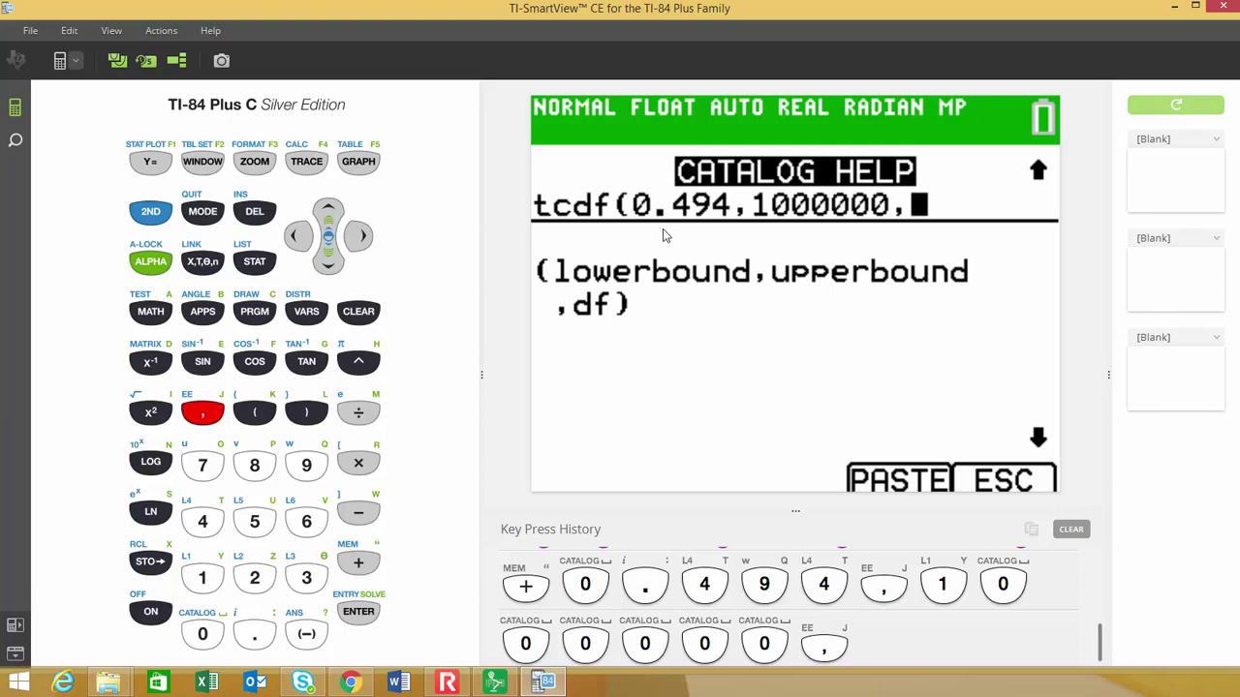
type("11")
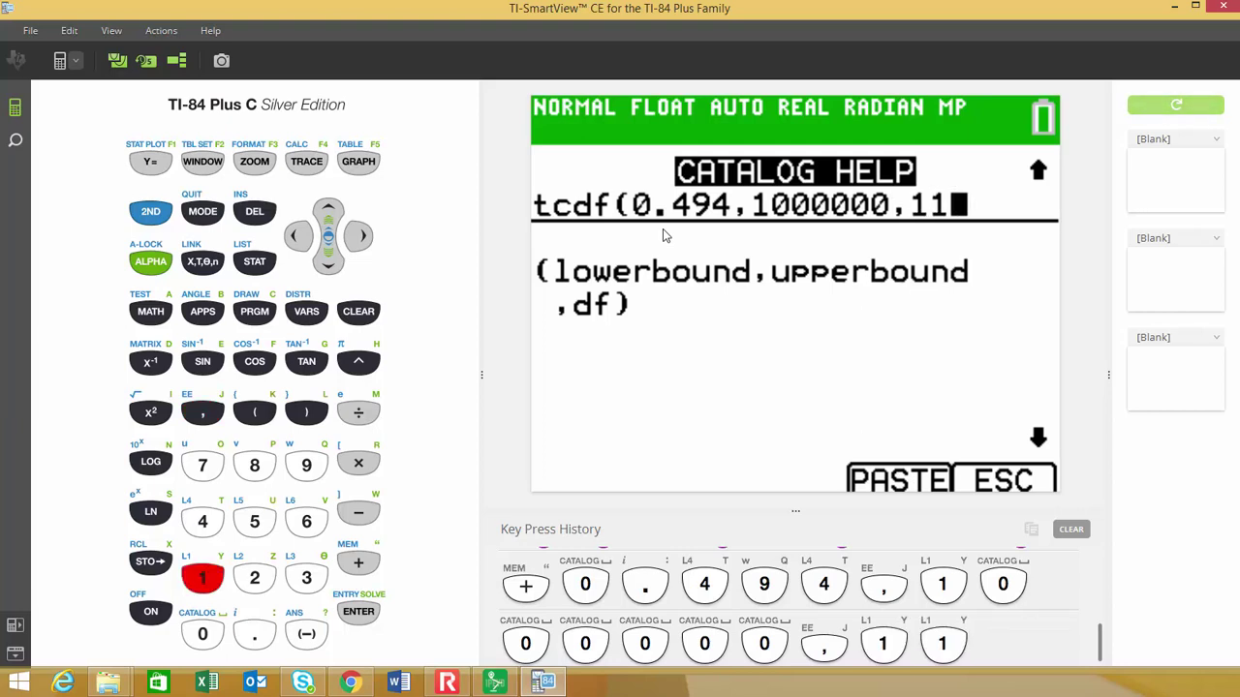
type(")")
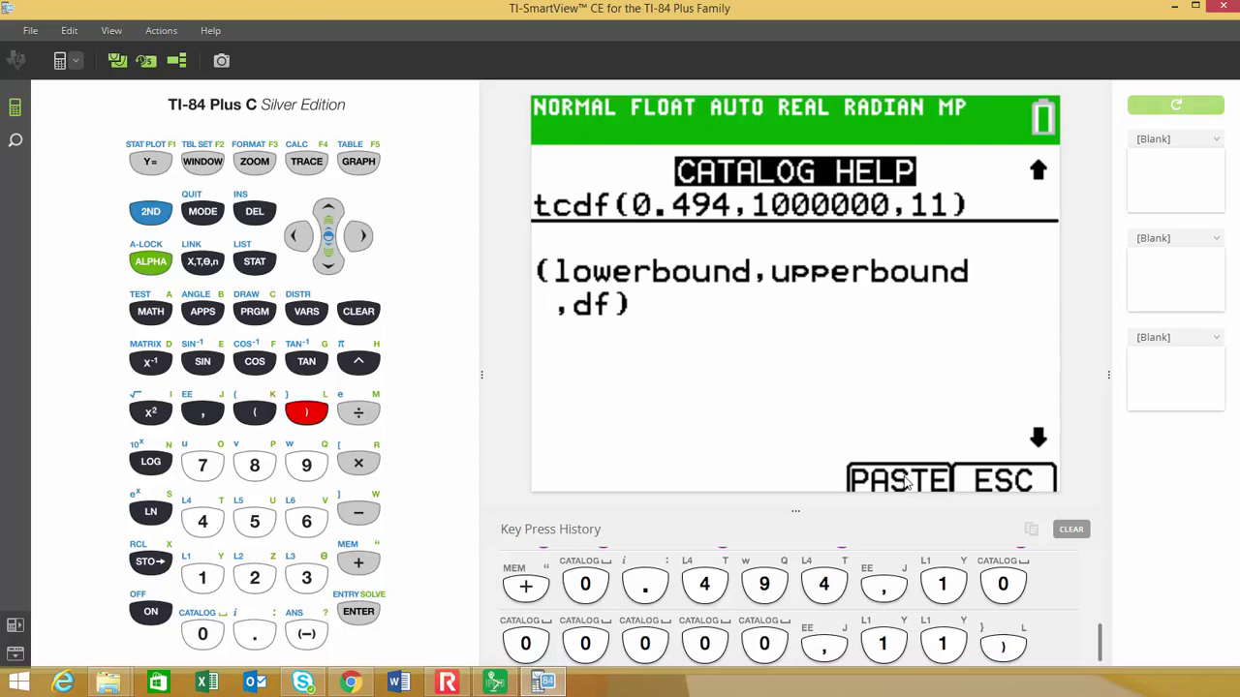
key("Down")
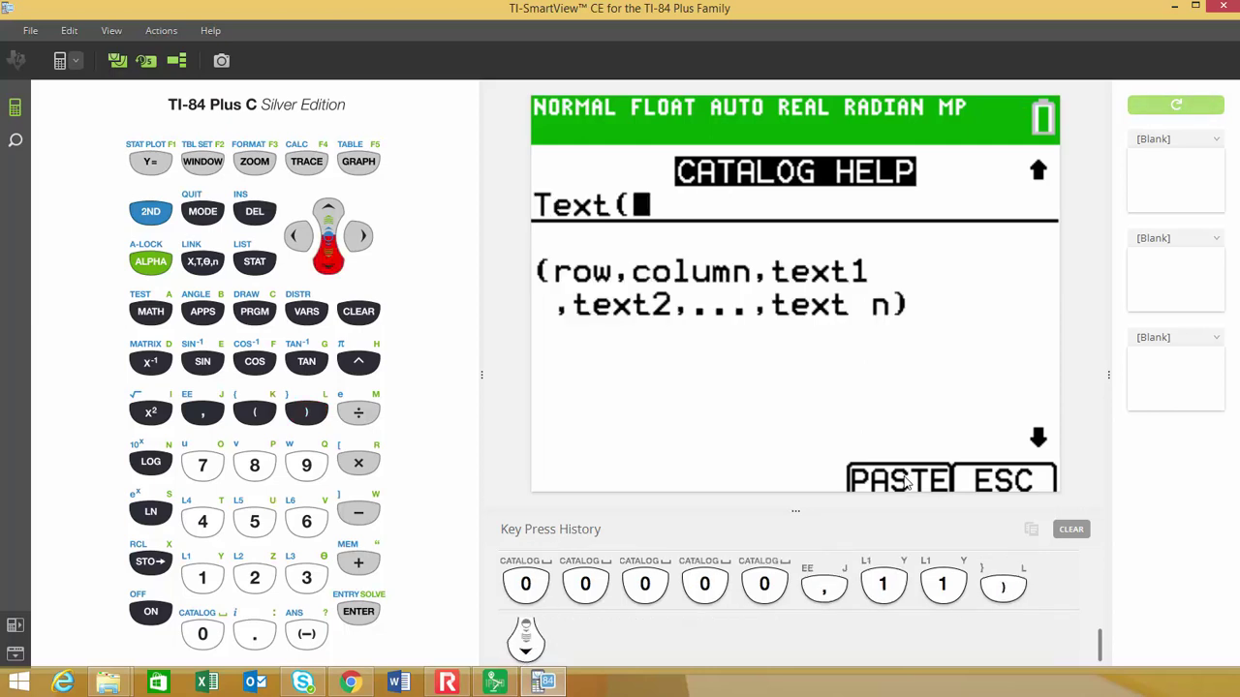
key("Up")
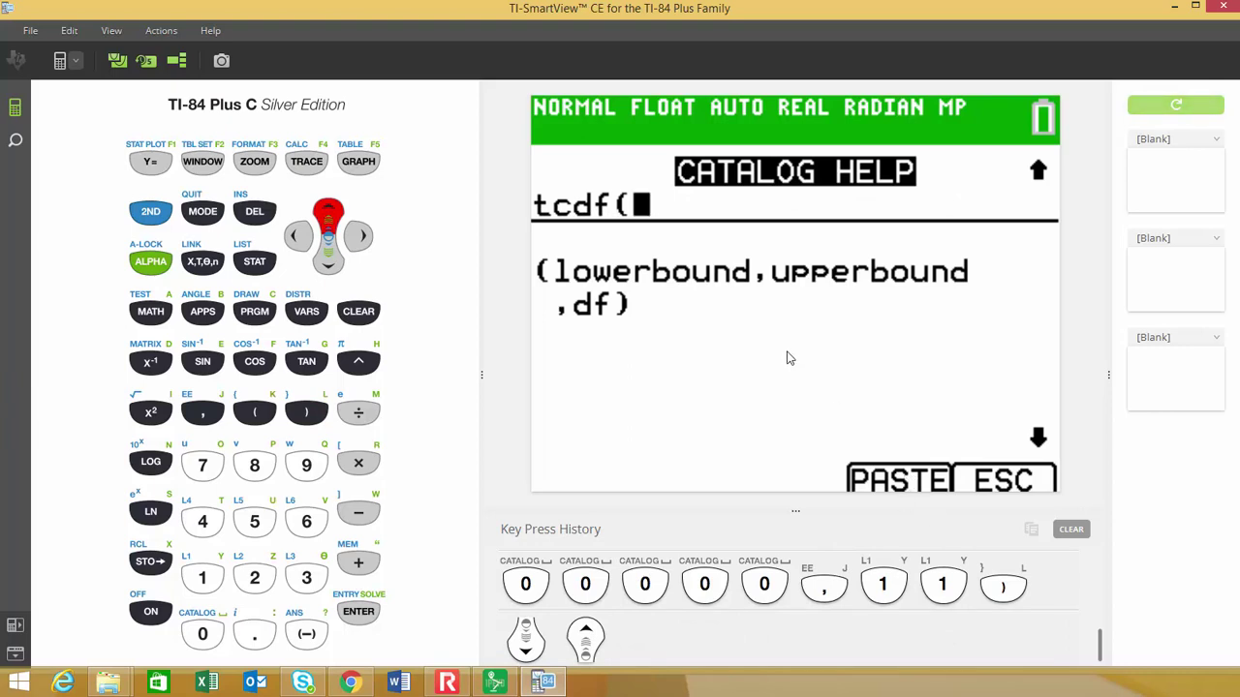
type("0.49")
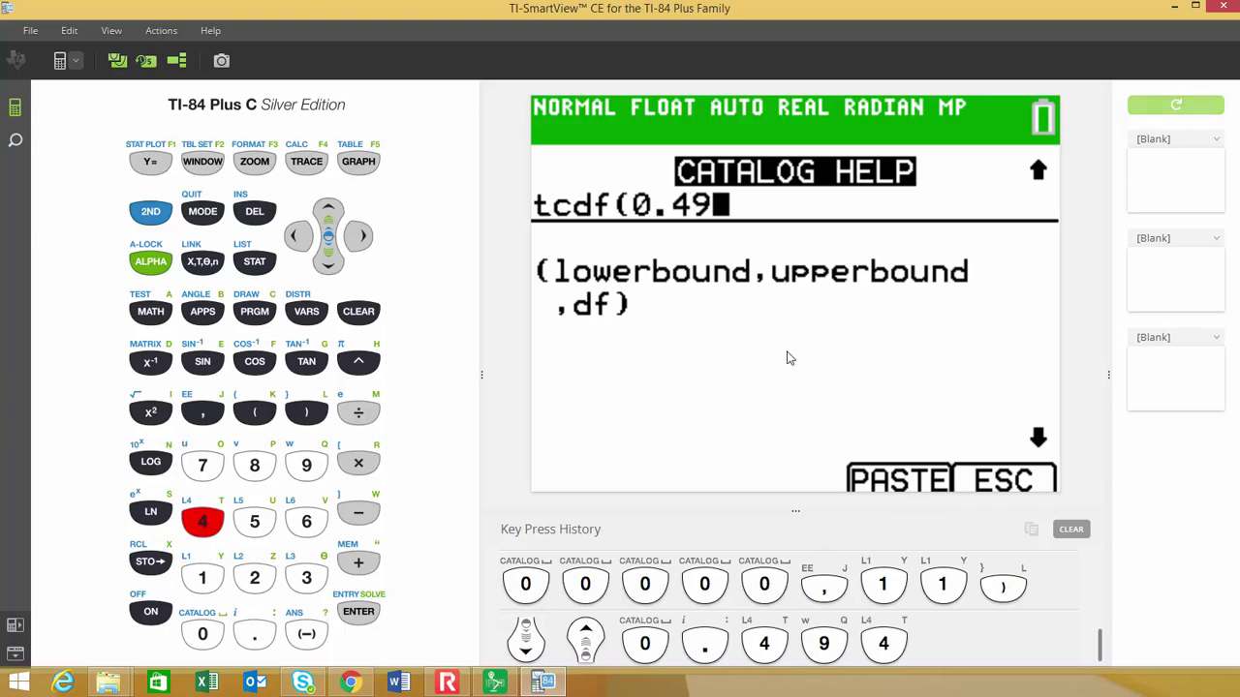
type("4,1000")
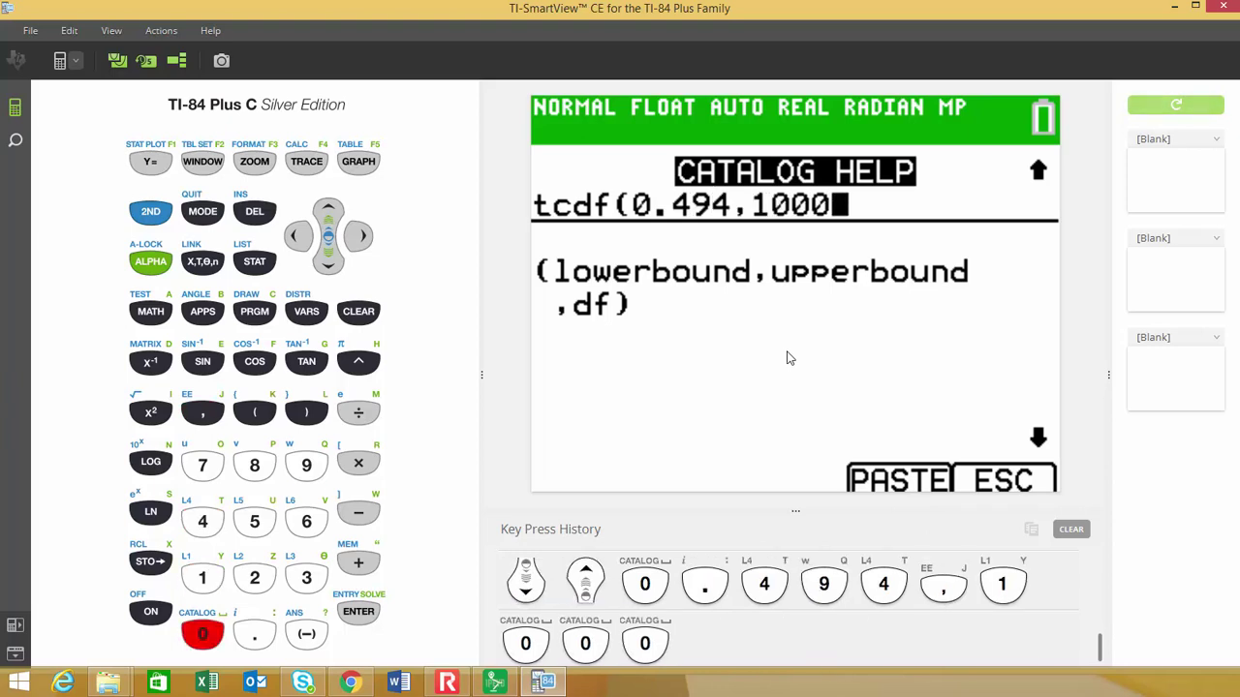
type("000000")
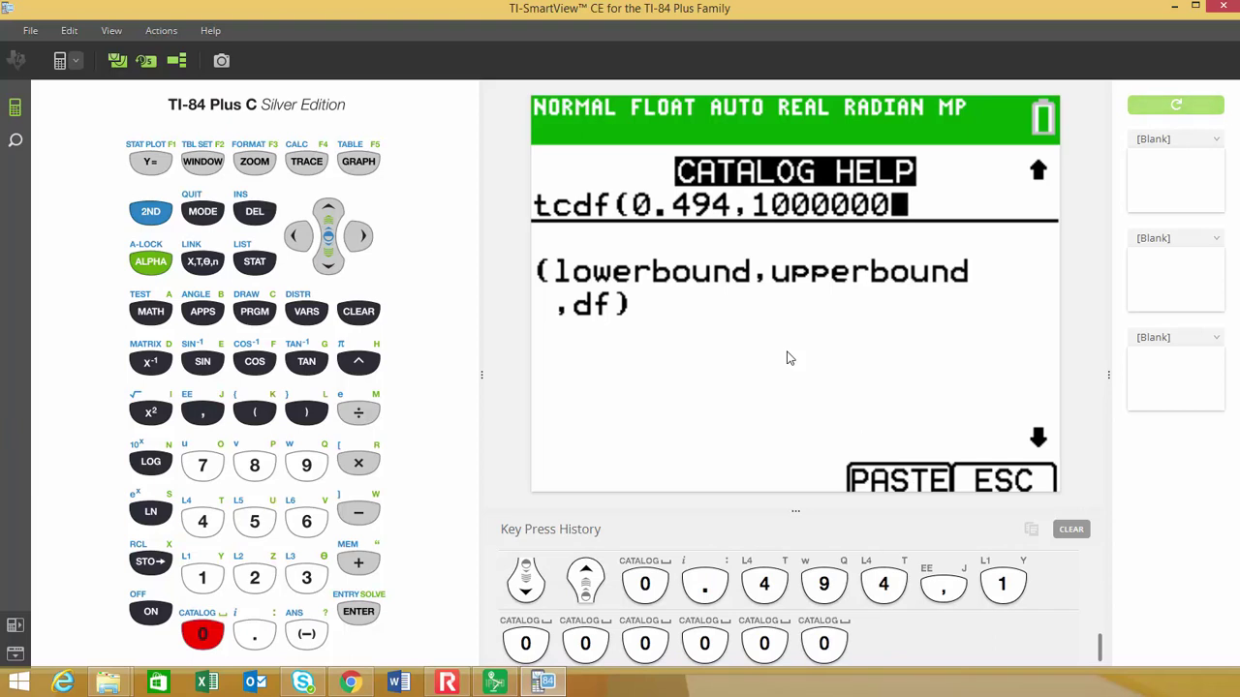
type(",11")
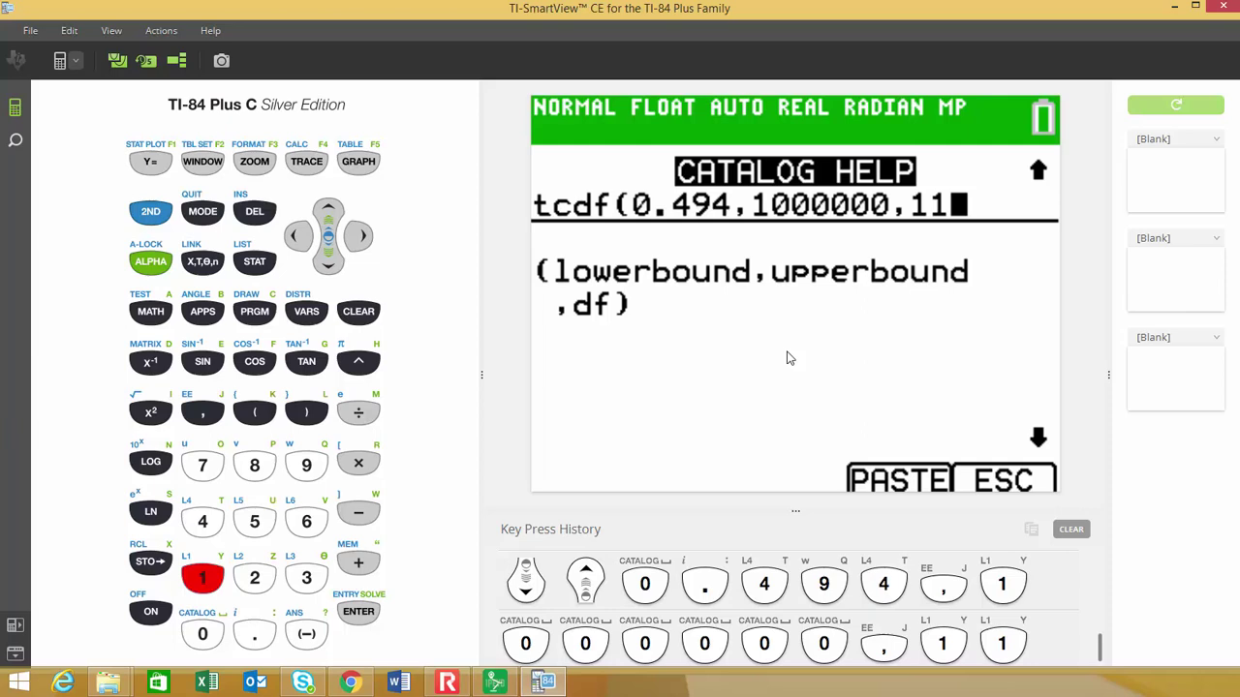
Paste tcdf(0.494,1000000,11) to the home screen and evaluate it, giving .3155111467.
type(")")
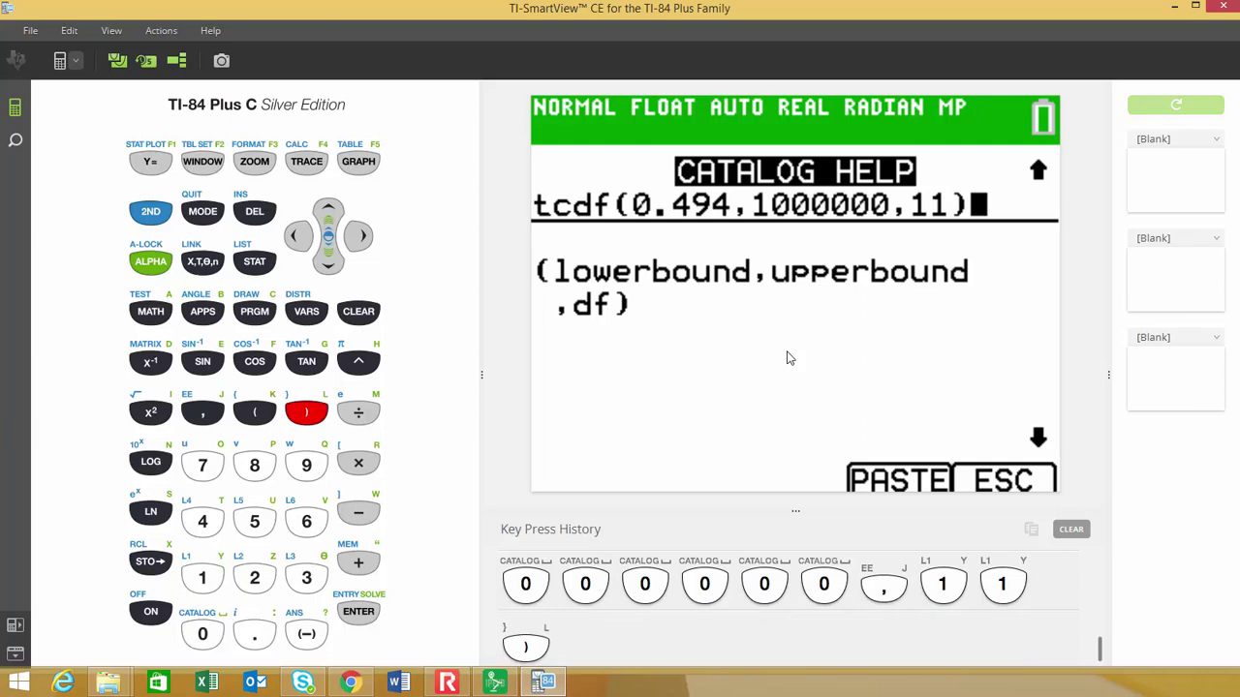
left_click(359, 611)
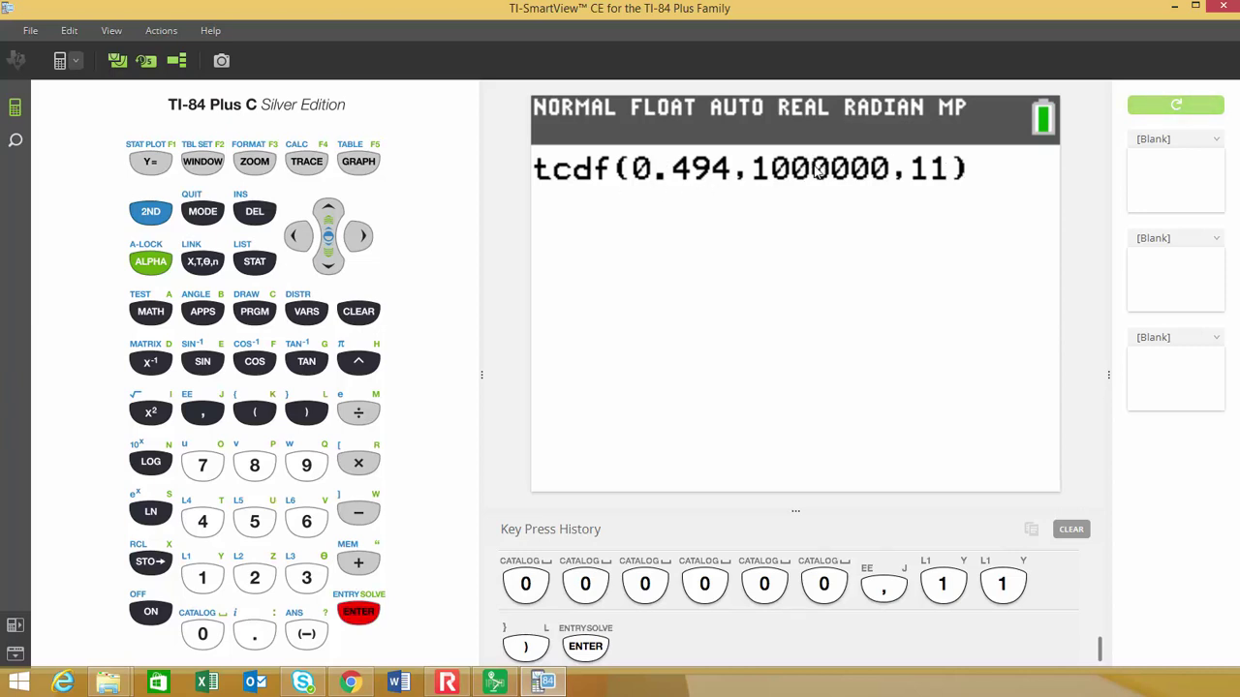
left_click(359, 612)
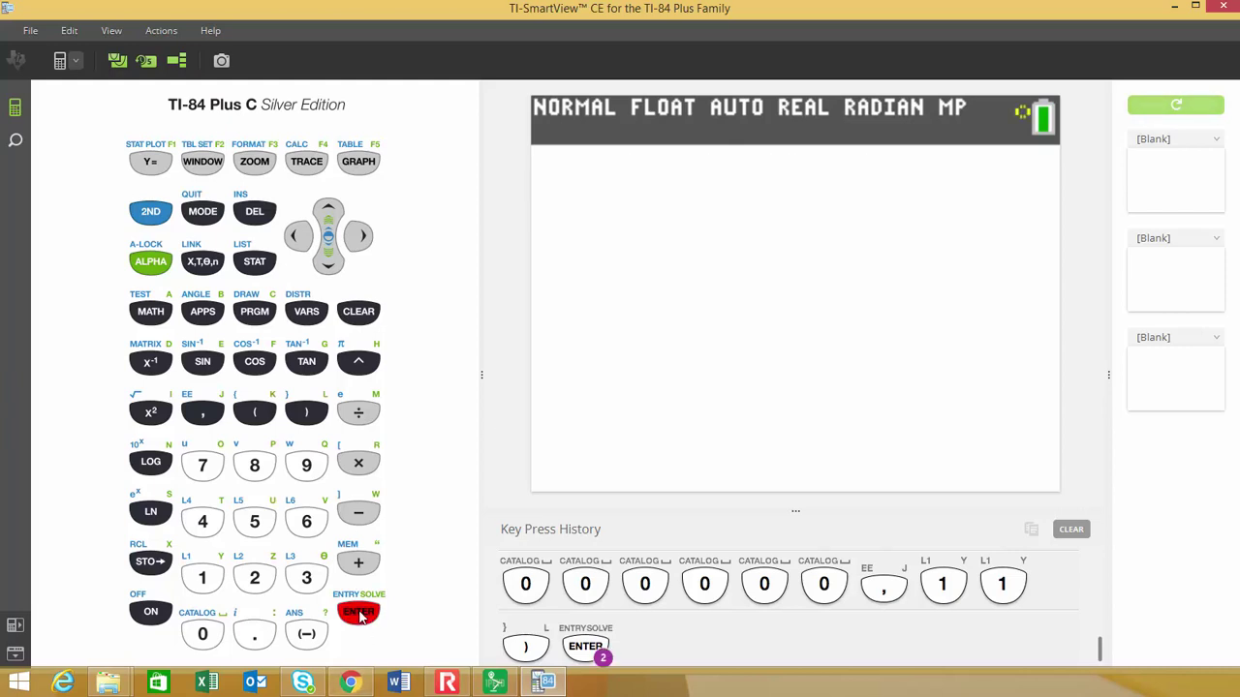